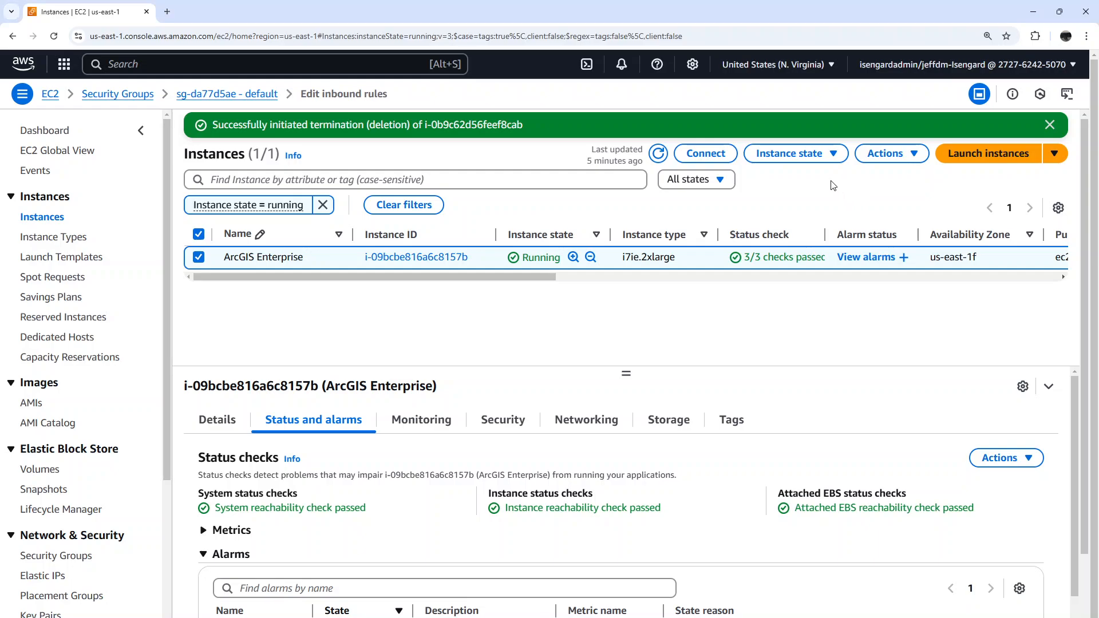
Launch one m6a.large instance named ArcGisExp via CloudShell, using image ami-09115b7bffbe3c5e4, the admin instance profile and a 100 GB /dev/xvda volume
left_click(587, 65)
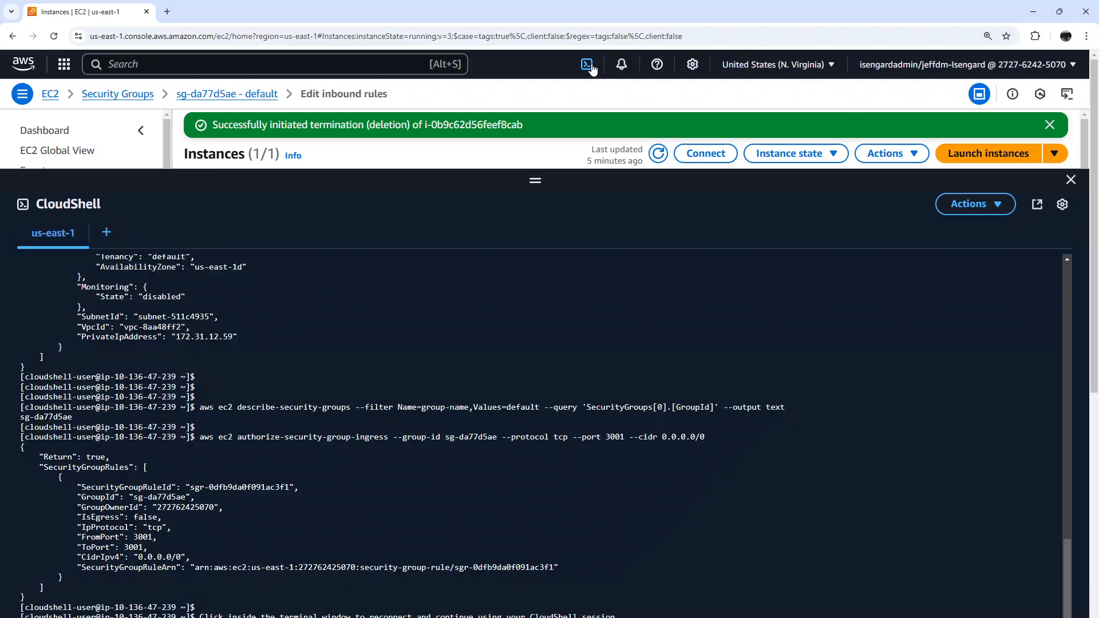
left_click(1071, 181)
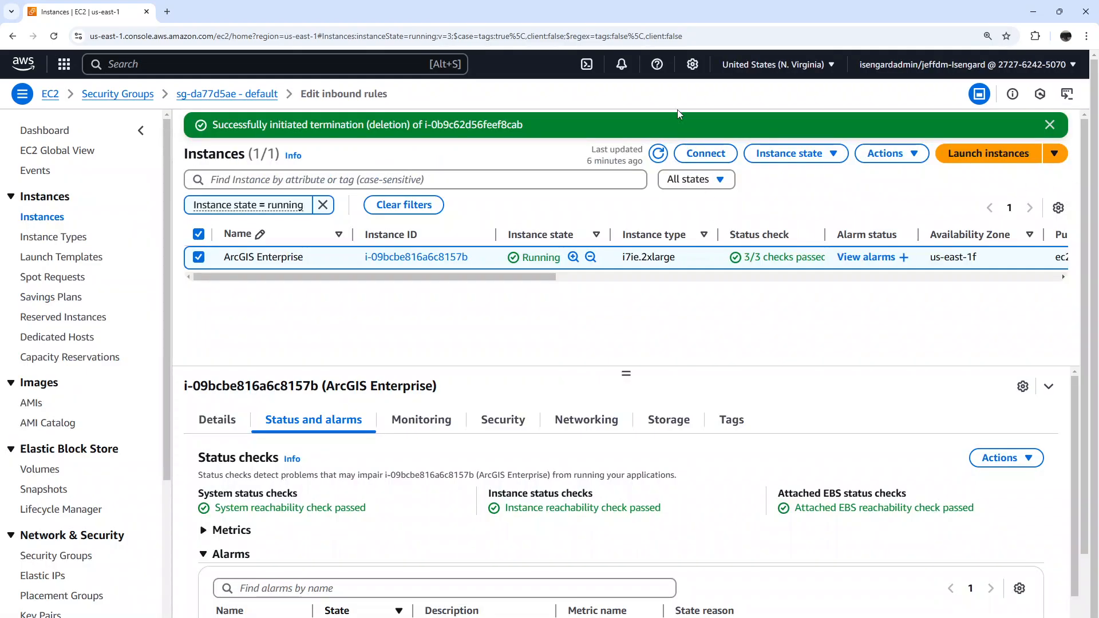
left_click(588, 70)
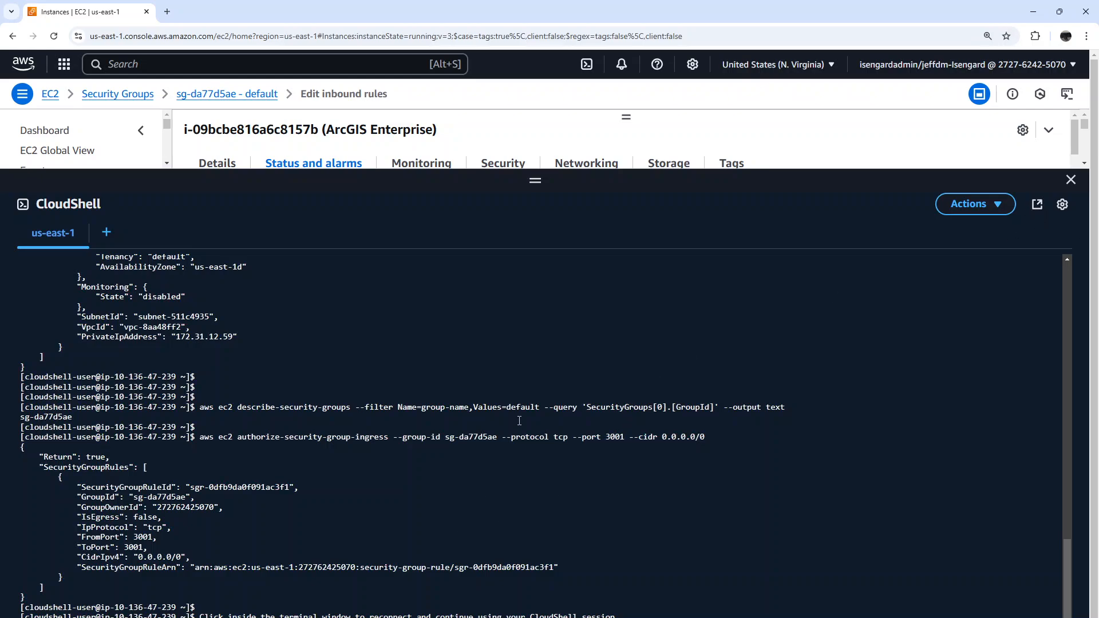
left_click(979, 330)
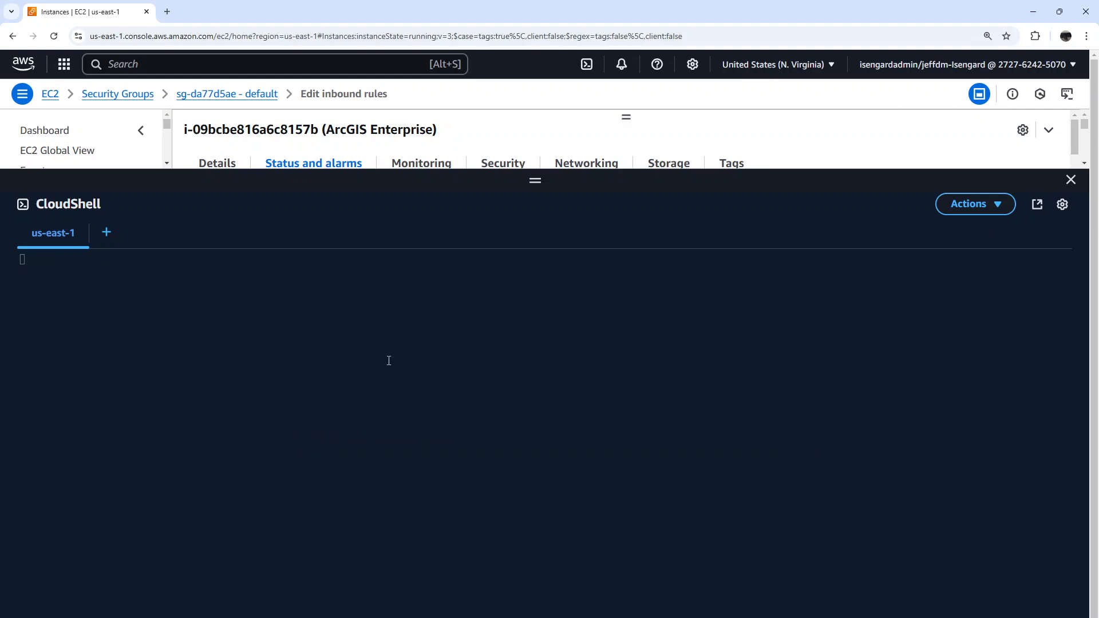
right_click(299, 343)
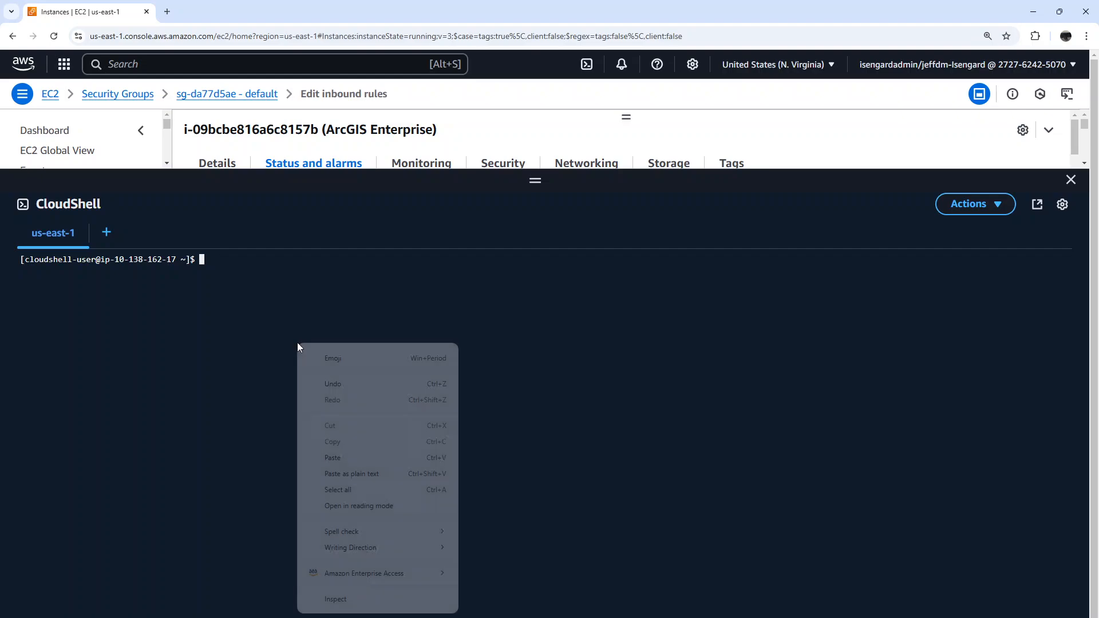
left_click(346, 452)
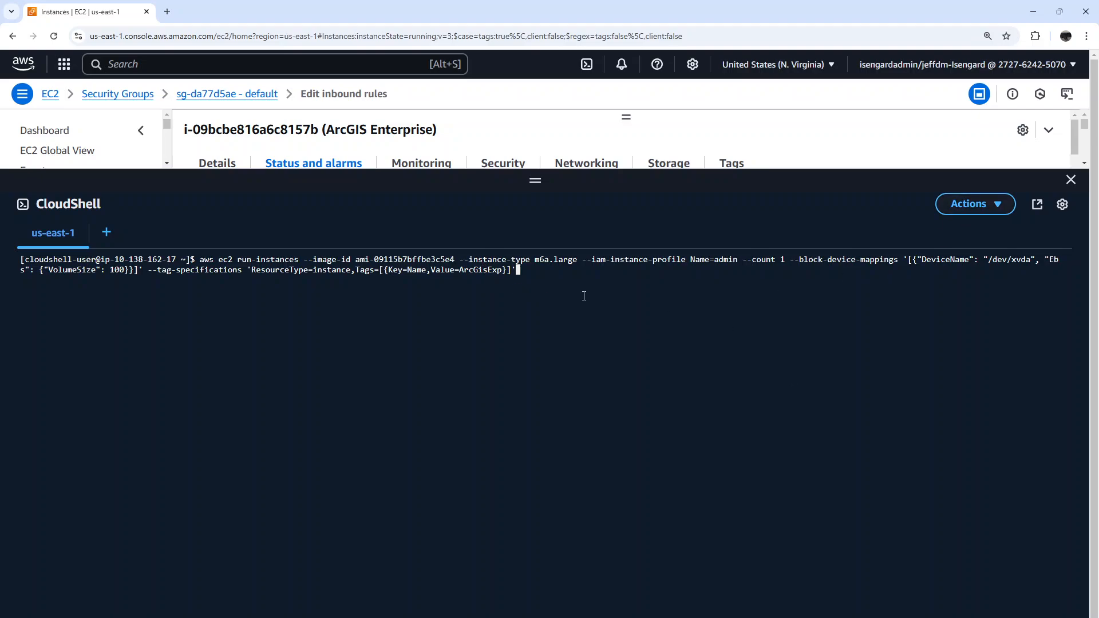
key("Return")
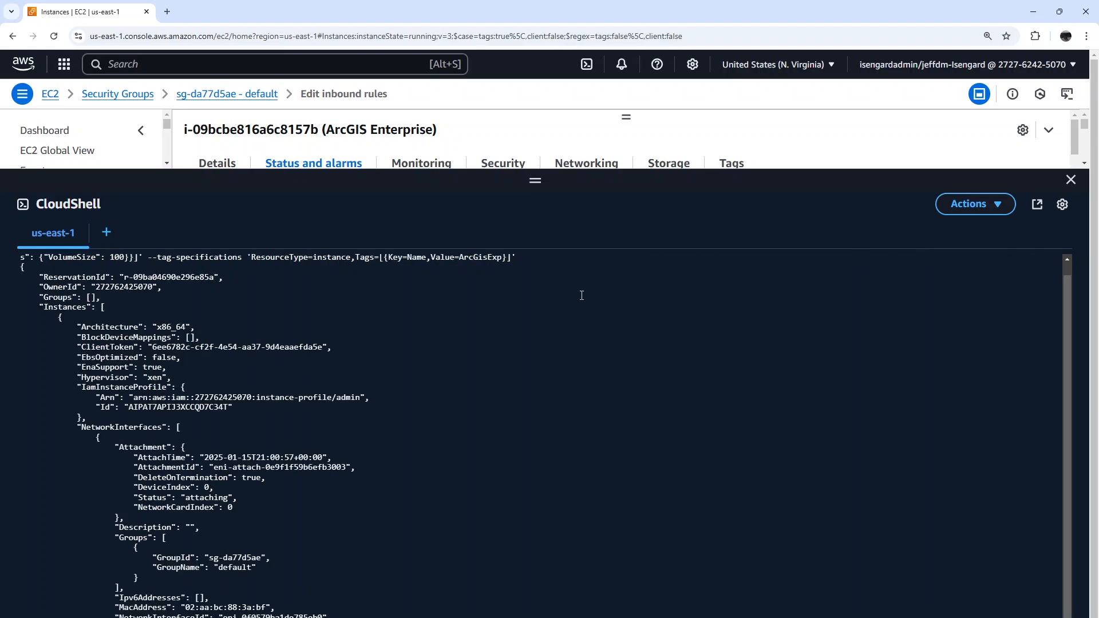
scroll(581, 295, "down", 20)
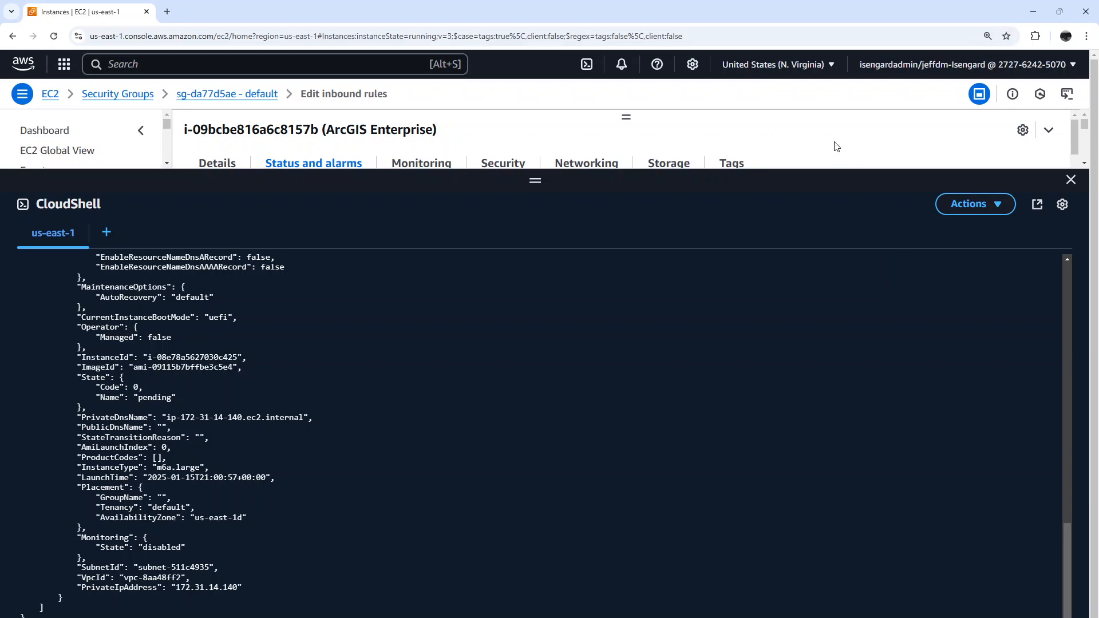
Close CloudShell, then refresh the instance list and select both ArcGisExp and ArcGIS Enterprise for comparison
left_click(1070, 182)
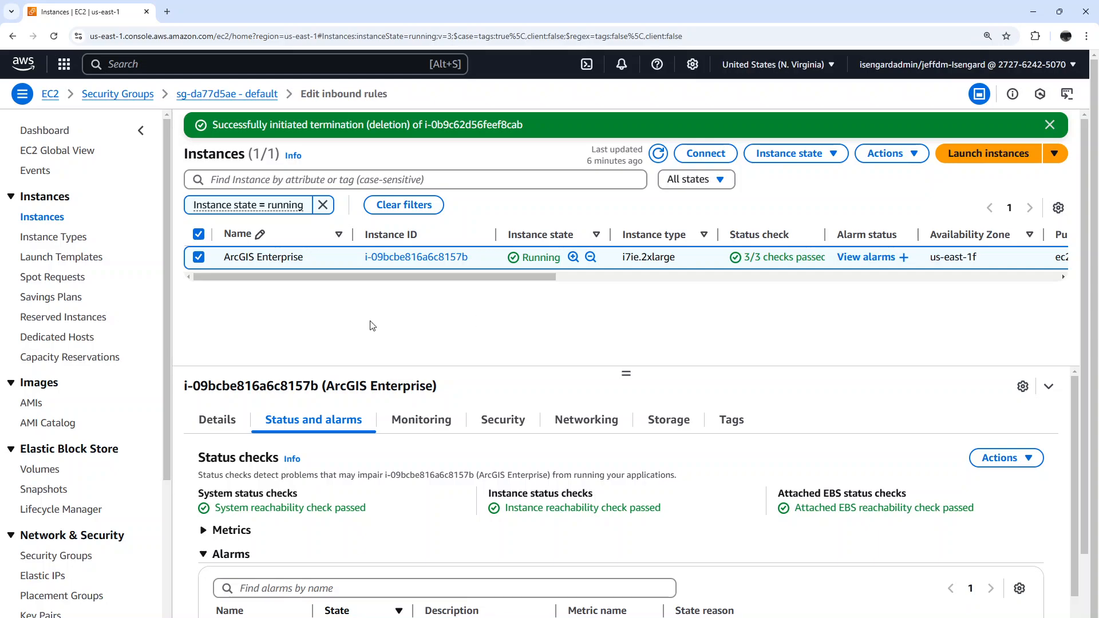
left_click(660, 157)
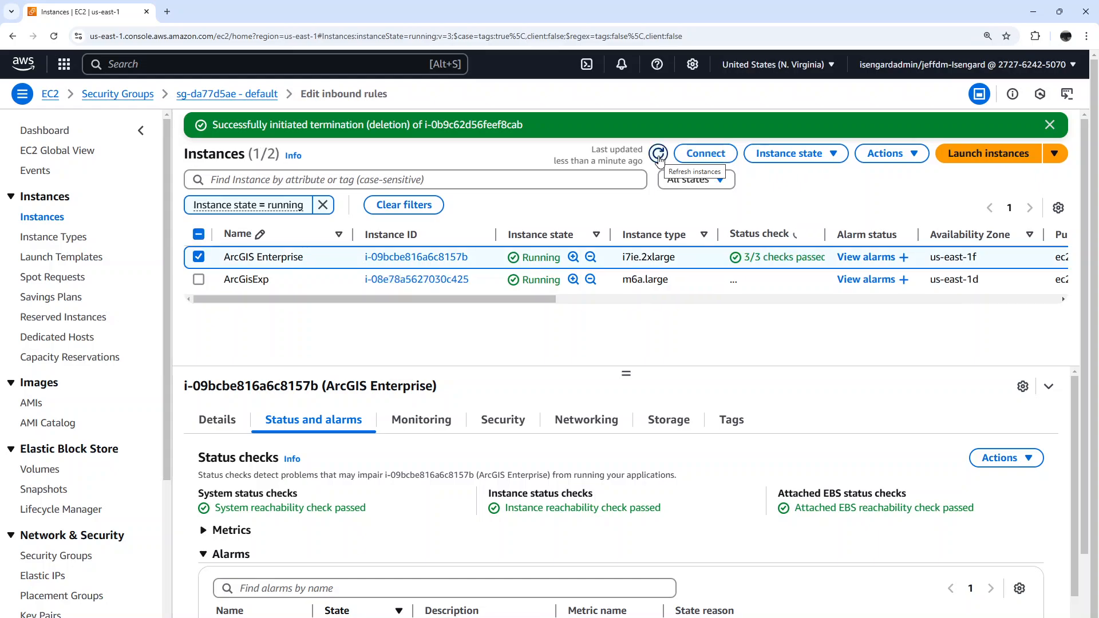
left_click(200, 281)
left_click(198, 257)
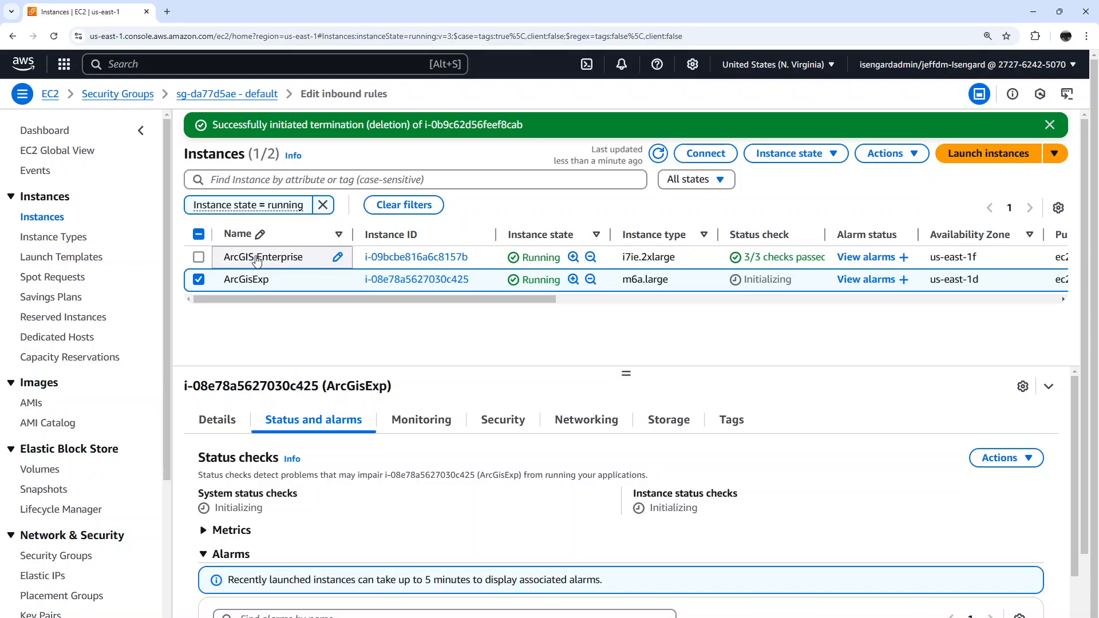
left_click(198, 257)
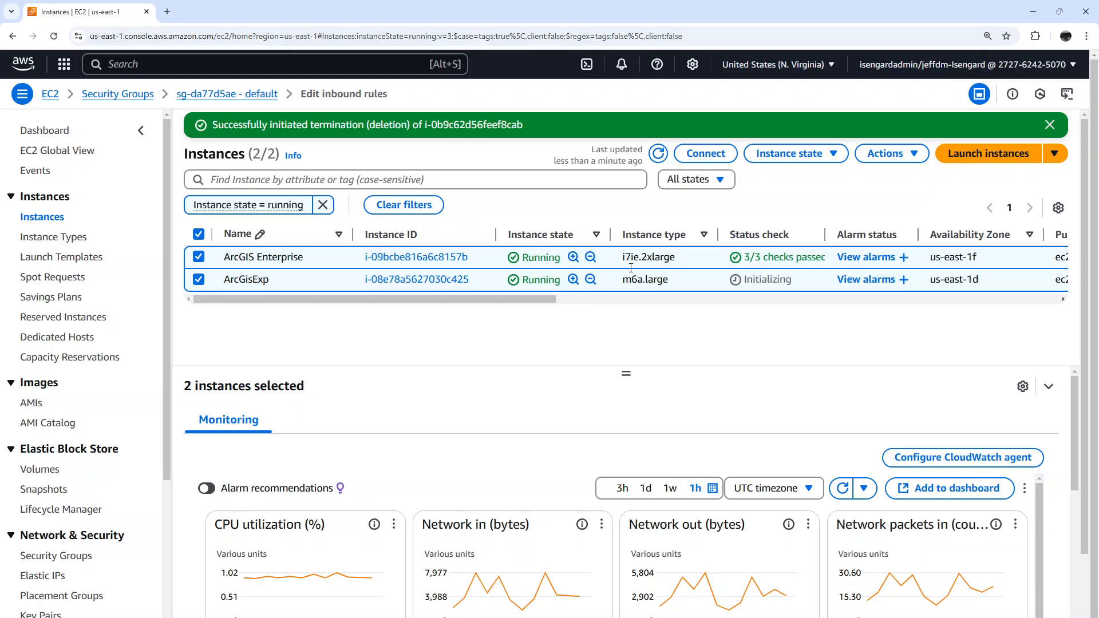
Examine the last three days' cost savings of the active fleet request under Spot Requests
scroll(80, 409, "down", 4)
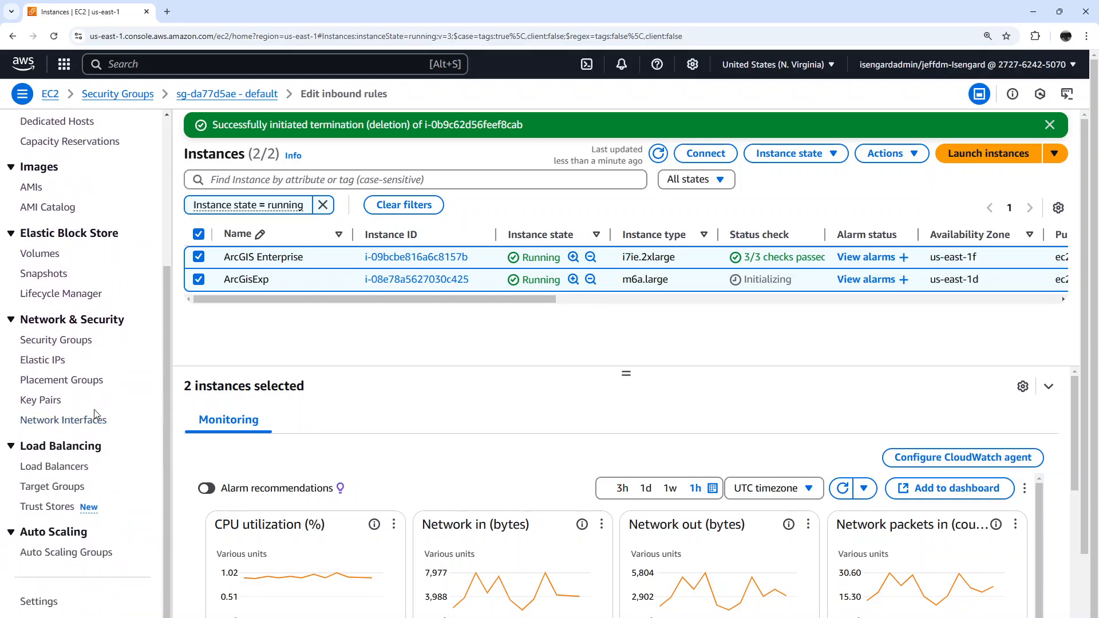
scroll(96, 423, "up", 3)
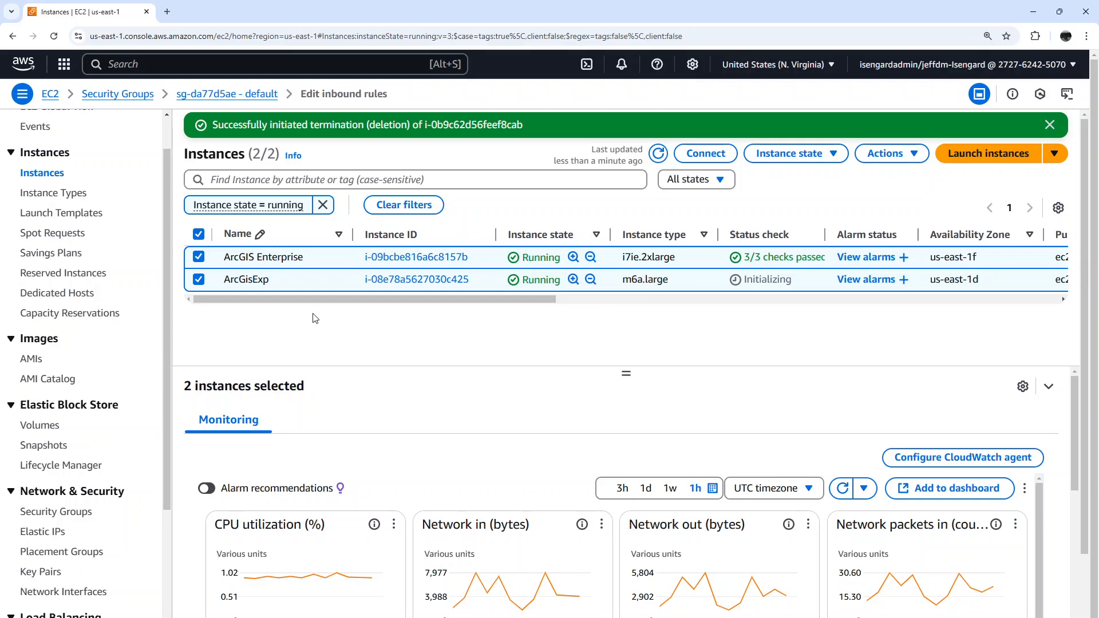
left_click(57, 234)
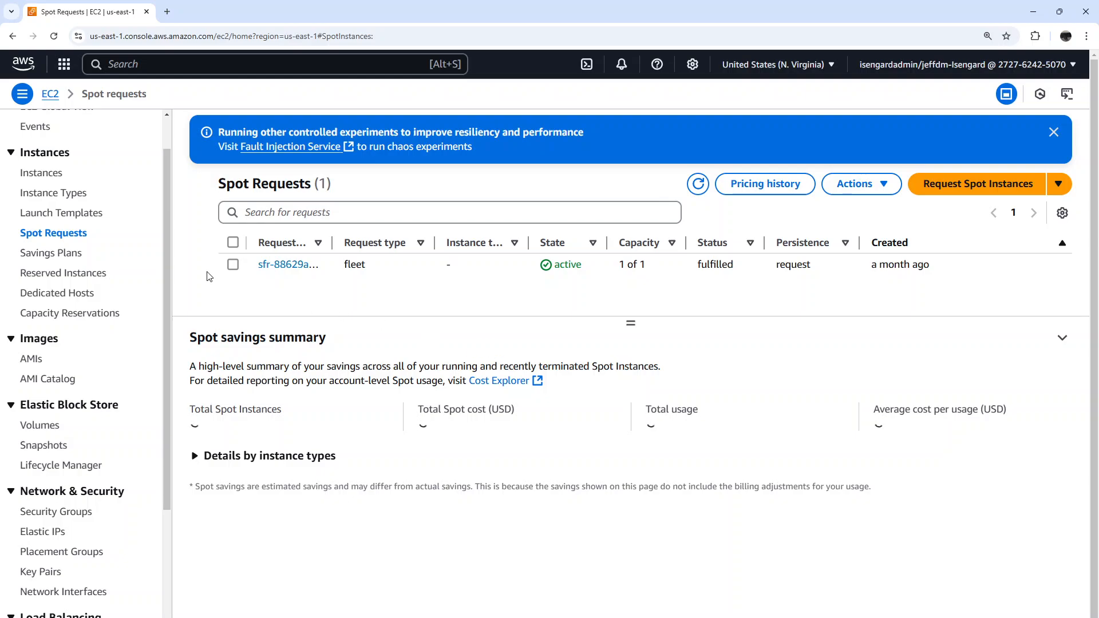
left_click(233, 264)
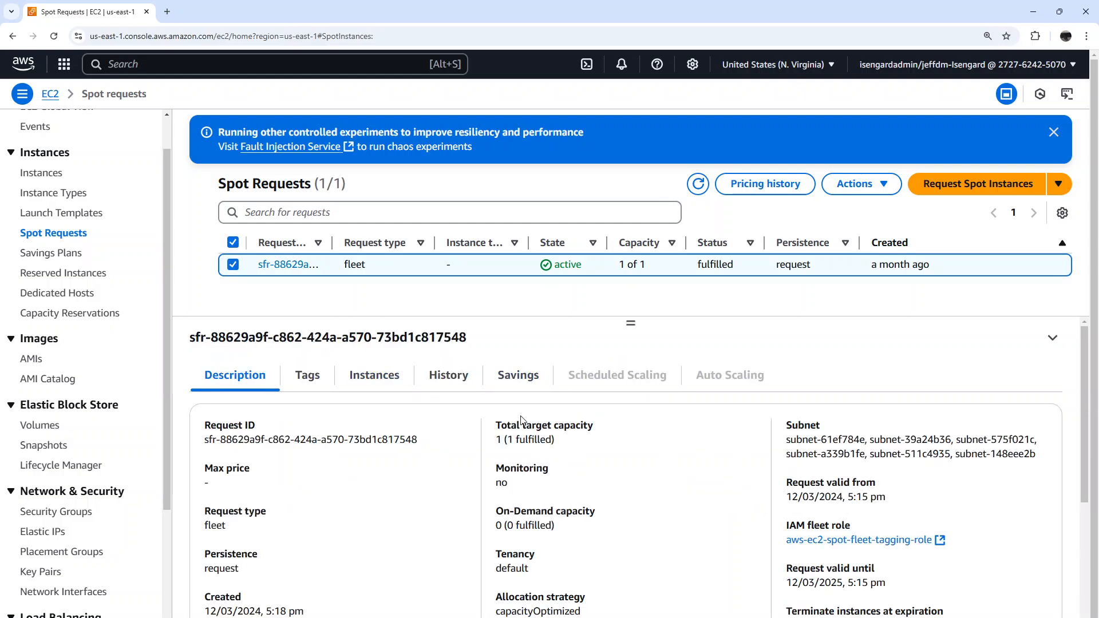
left_click(520, 379)
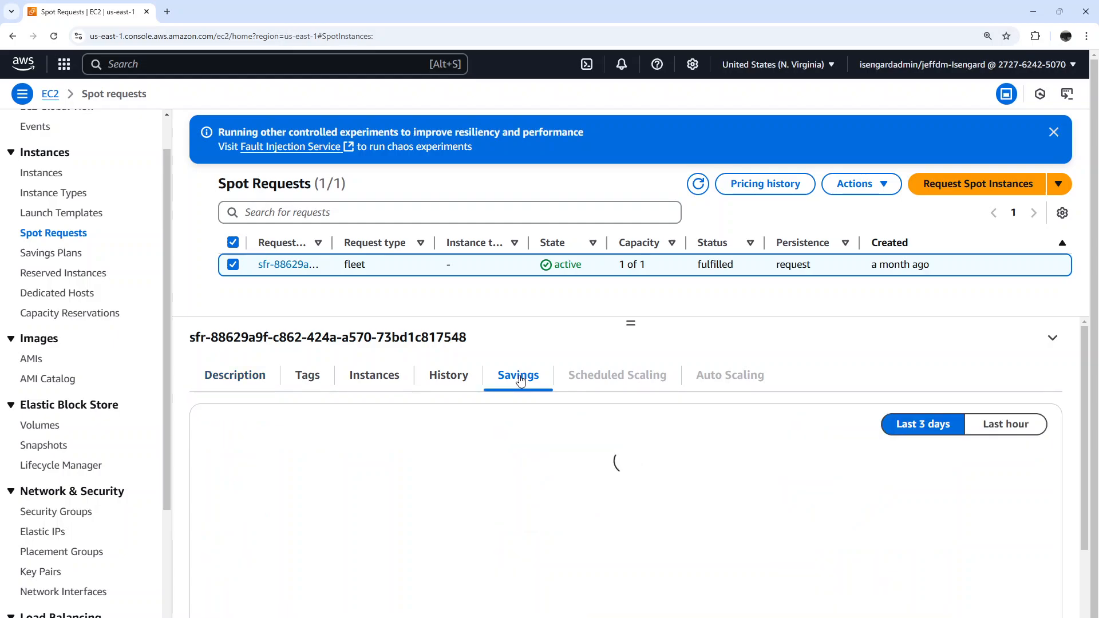
scroll(777, 509, "down", 1)
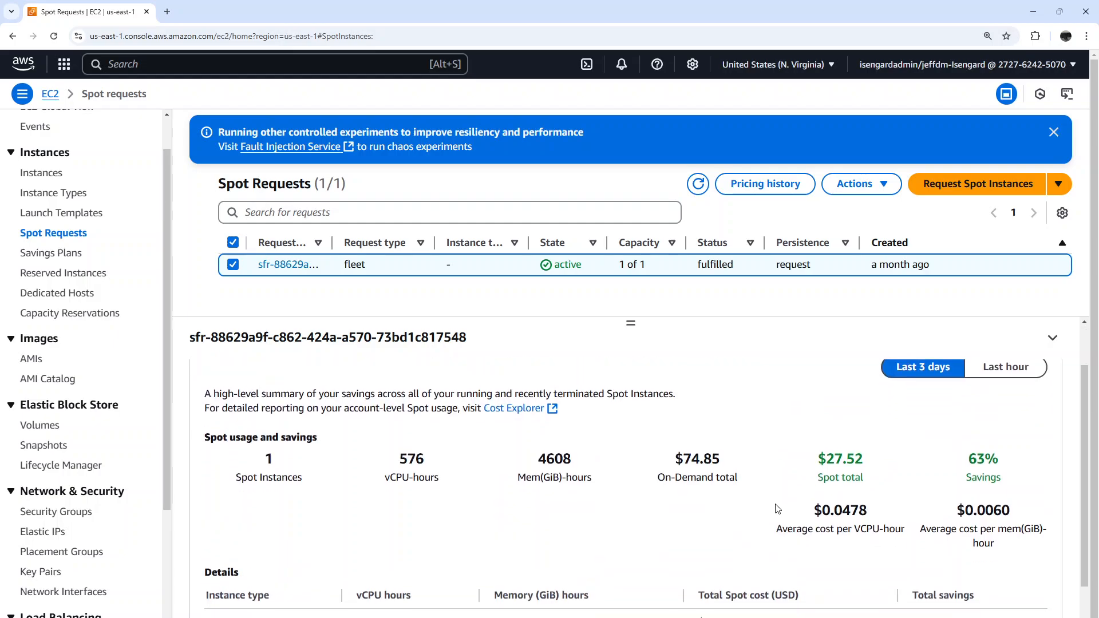
scroll(777, 509, "down", 1)
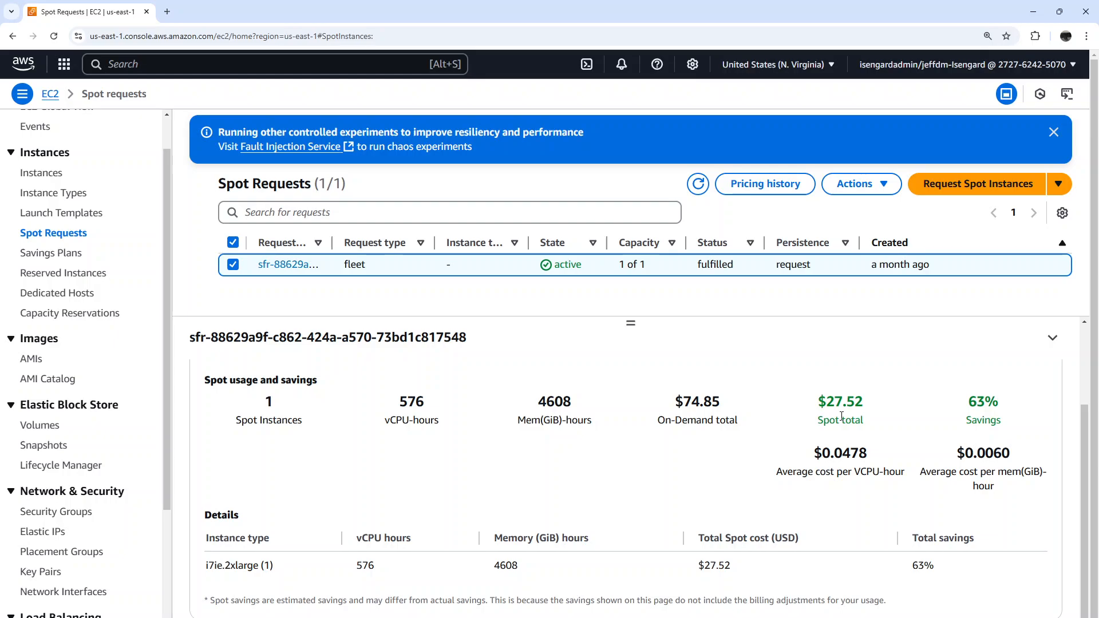
scroll(842, 418, "up", 1)
scroll(842, 421, "up", 2)
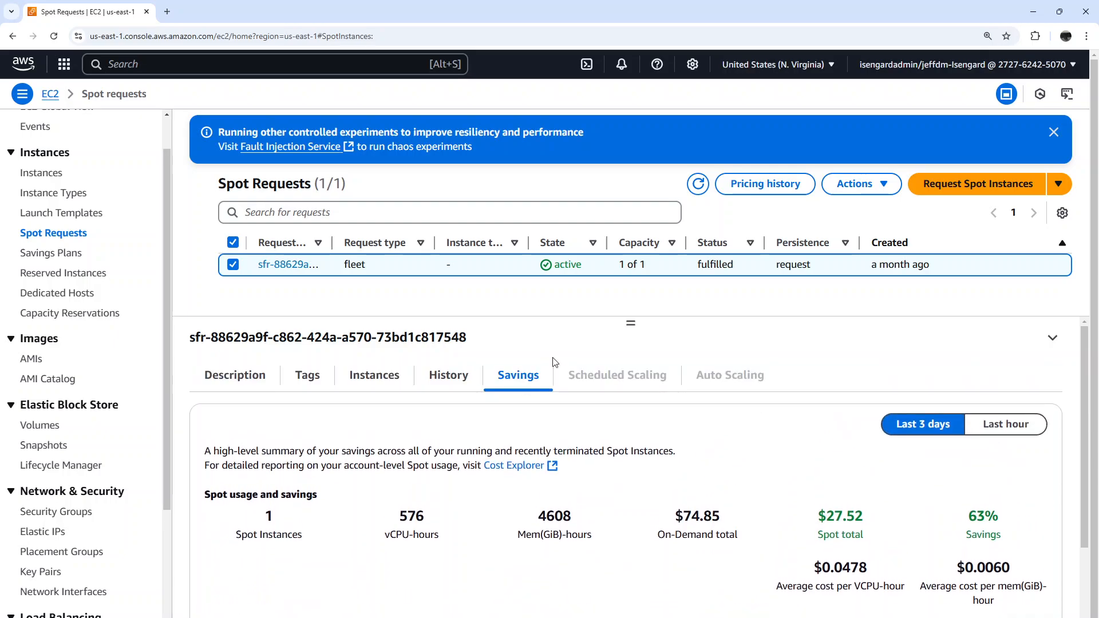
Filter the EC2 instance list to running instances and refresh their status checks with nothing selected
left_click(41, 178)
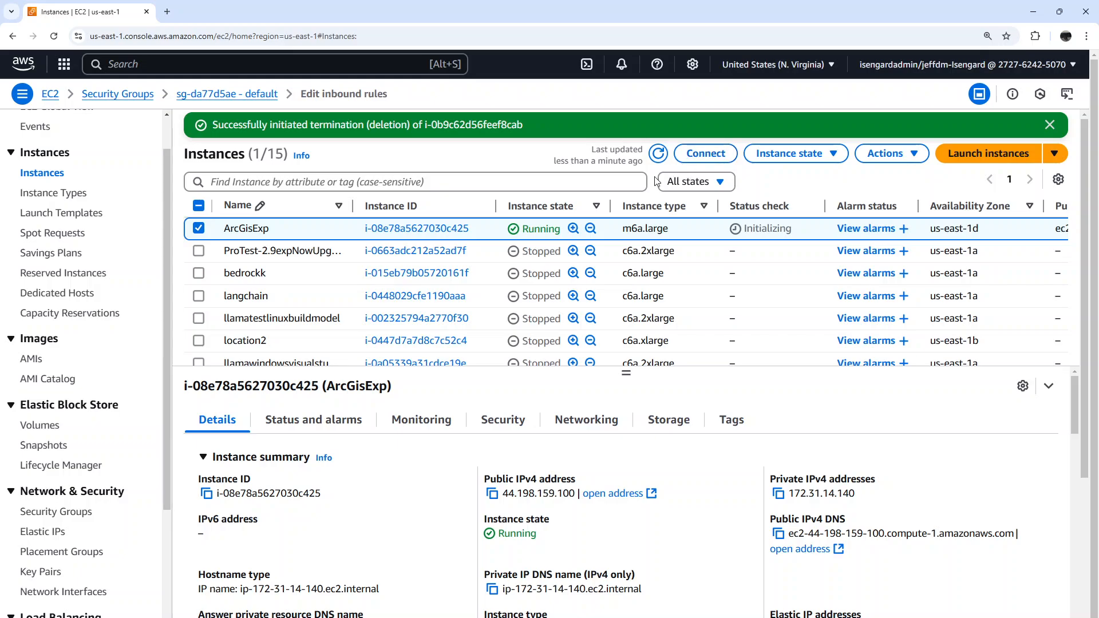
left_click(689, 181)
left_click(690, 226)
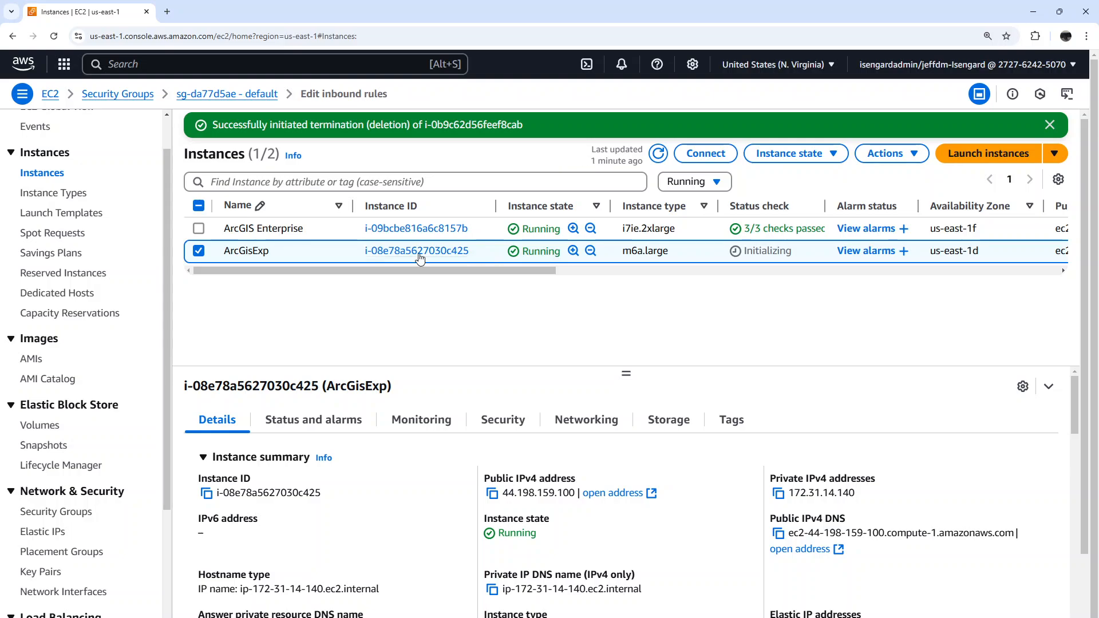
left_click(199, 251)
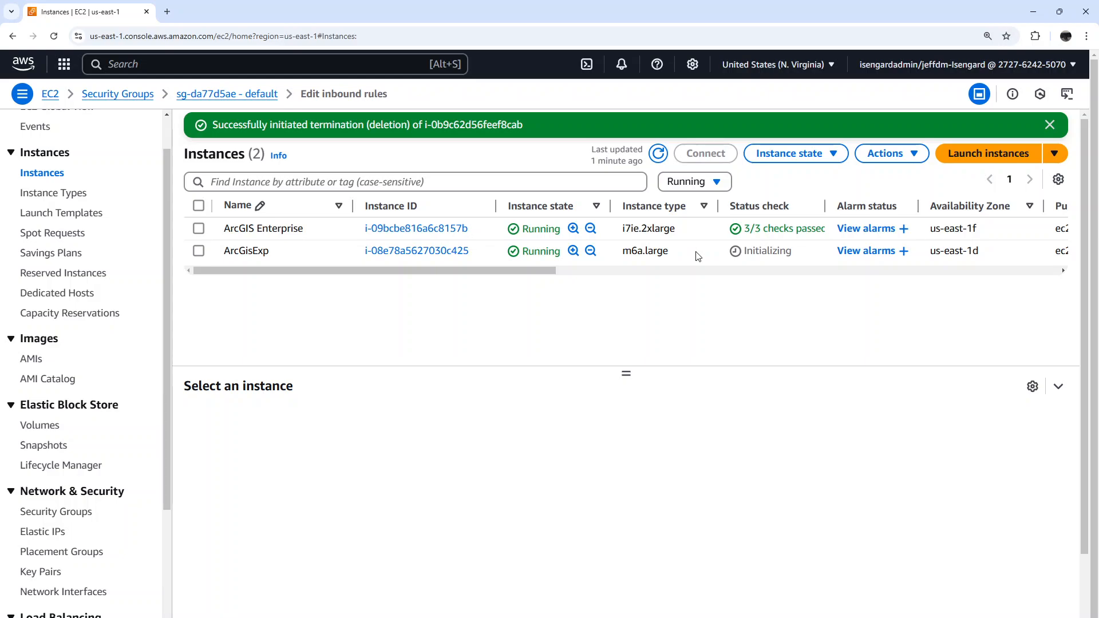
left_click(661, 154)
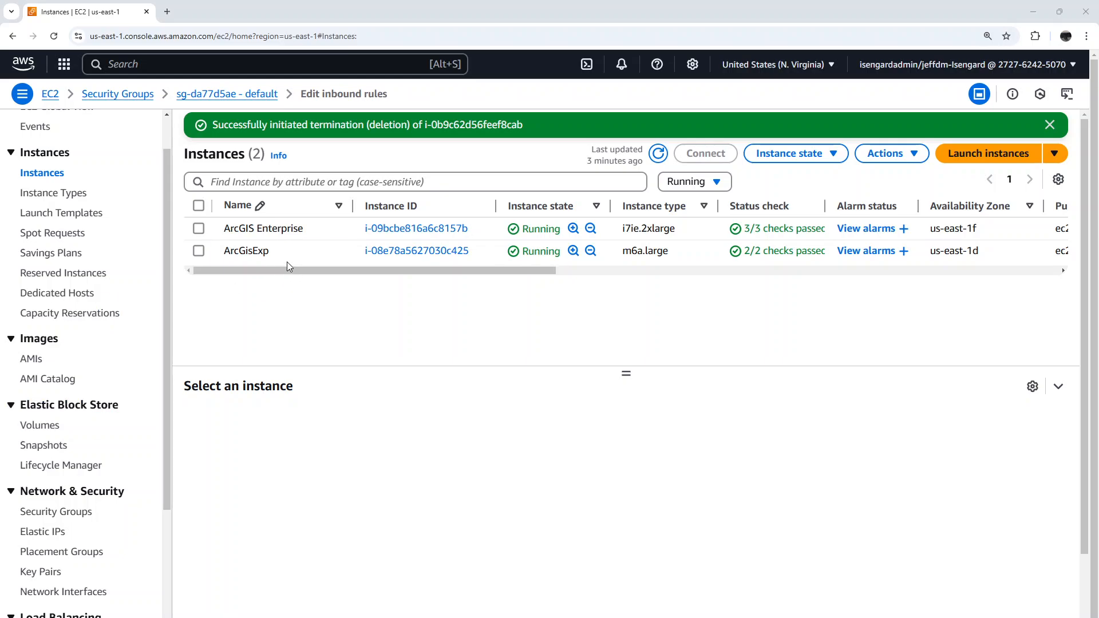
Connect to the ArcGisExp instance through Session Manager
right_click(495, 255)
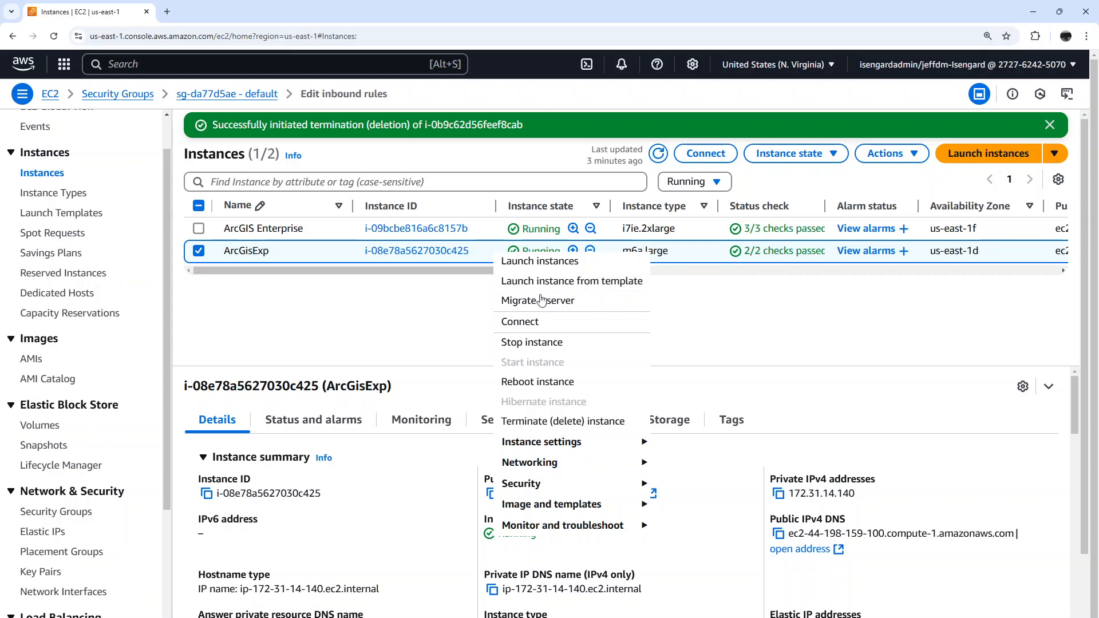
left_click(539, 322)
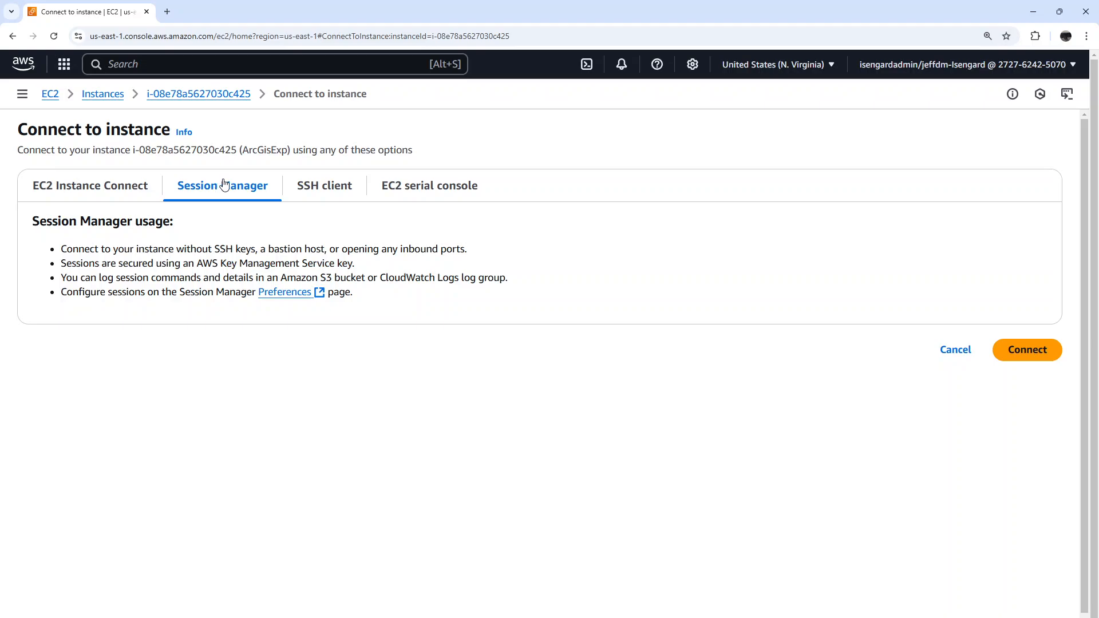
left_click(1034, 351)
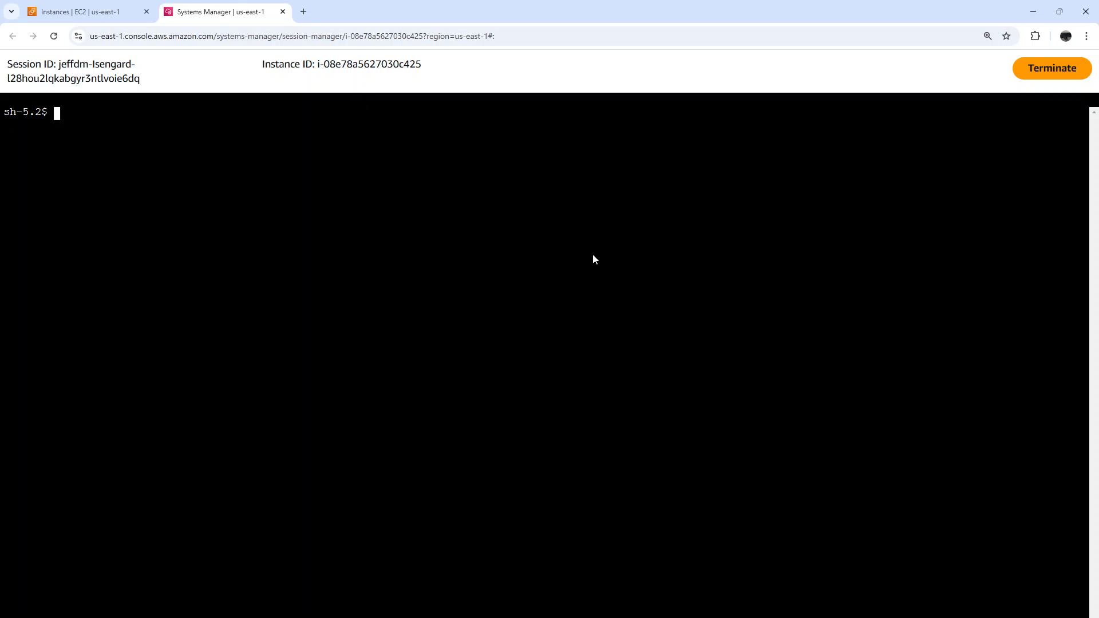
Start a bash shell in the session and switch to ec2-user with sudo su
type("bash")
key("Return")
type("sudo su e")
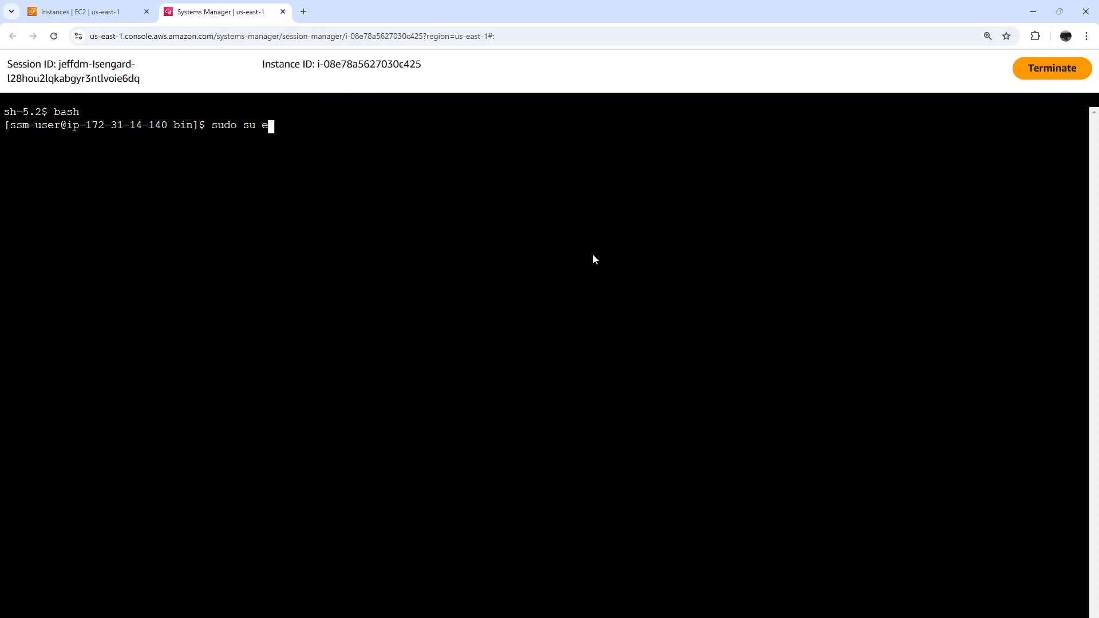
type("c2-user")
key("Return")
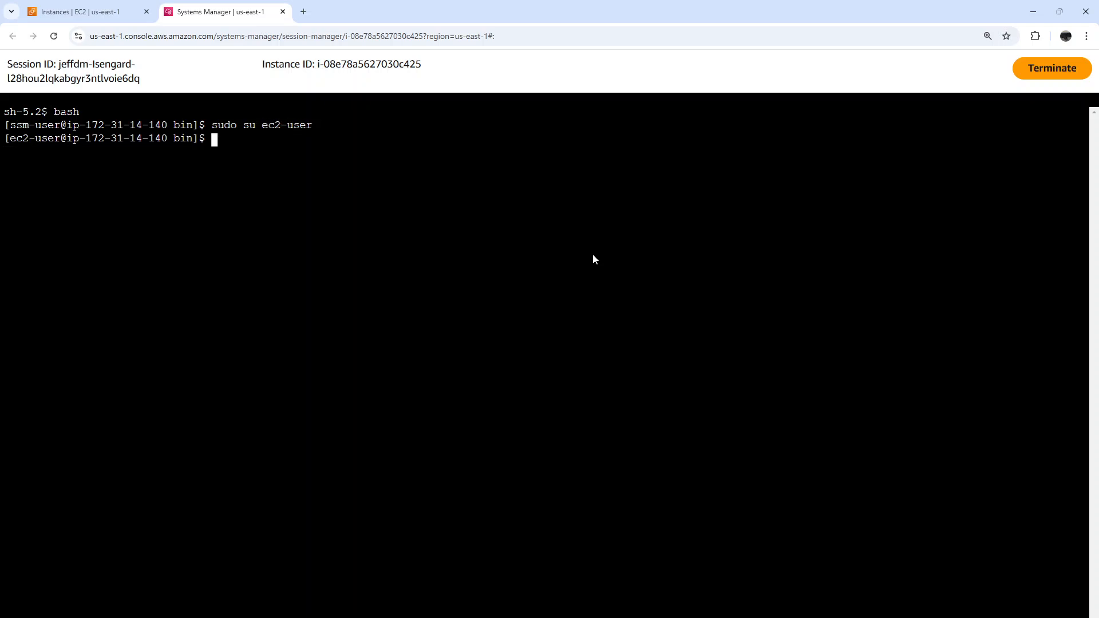
Change to the home directory of ec2-user with cd ~
type("cd !")
key("Return")
type("cd ~")
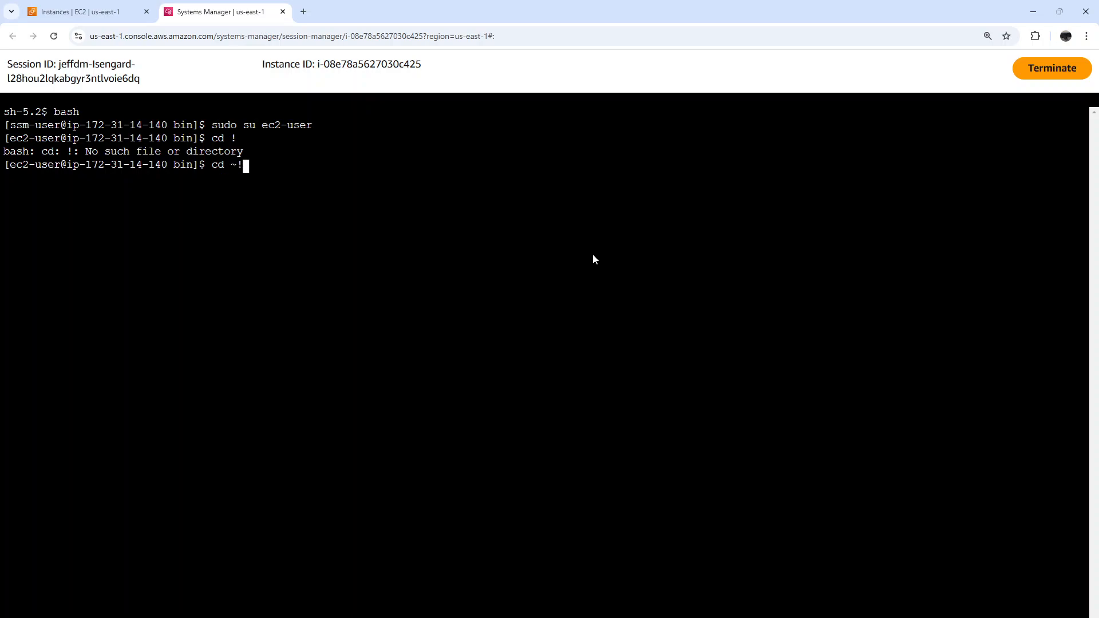
key("Return")
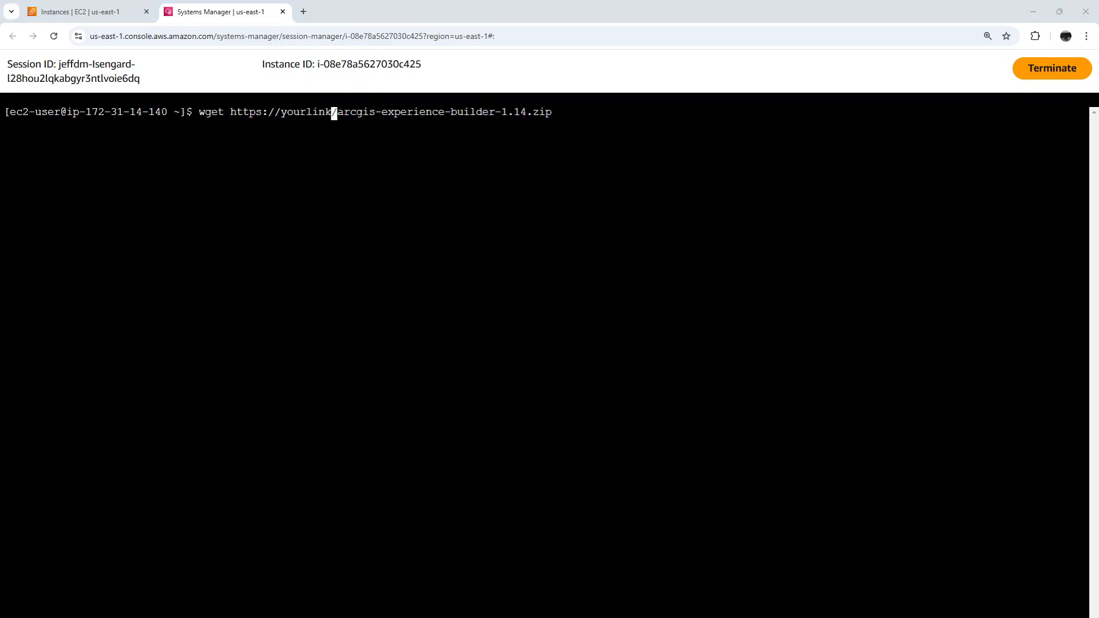
Clear the wget command with the placeholder link to arcgis-experience-builder-1.14.zip from the command line
left_click(506, 179)
key("Right")
key("Right")
key("Right")
key("Right")
key("Right")
key("Right")
key("Right")
key("Right")
key("Right")
key("Right")
key("Right")
key("Right")
key("Right")
key("Left")
key("Left")
key("Left")
key("Left")
key("Left")
key("Left")
key("Left")
key("Left")
key("Left")
key("Left")
key("Left")
key("Left")
key("Left")
key("Left")
key("Right")
key("Right")
key("Right")
key("Right")
key("Right")
key("Right")
key("Right")
key("Right")
key("Right")
key("Right")
key("Right")
key("Right")
key("Right")
key("Right")
key("Right")
key("Right")
key("Right")
key("Right")
key("Right")
key("Right")
key("End")
key("BackSpace")
key("BackSpace")
key("BackSpace")
key("BackSpace")
key("BackSpace")
key("BackSpace")
key("BackSpace")
key("BackSpace")
key("BackSpace")
key("BackSpace")
key("BackSpace")
key("BackSpace")
key("BackSpace")
key("BackSpace")
key("BackSpace")
key("BackSpace")
key("BackSpace")
key("BackSpace")
key("BackSpace")
key("BackSpace")
key("BackSpace")
key("BackSpace")
key("BackSpace")
key("BackSpace")
key("BackSpace")
key("BackSpace")
key("BackSpace")
key("BackSpace")
key("BackSpace")
key("BackSpace")
key("BackSpace")
key("BackSpace")
key("BackSpace")
key("BackSpace")
key("BackSpace")
key("BackSpace")
key("BackSpace")
key("BackSpace")
key("BackSpace")
key("BackSpace")
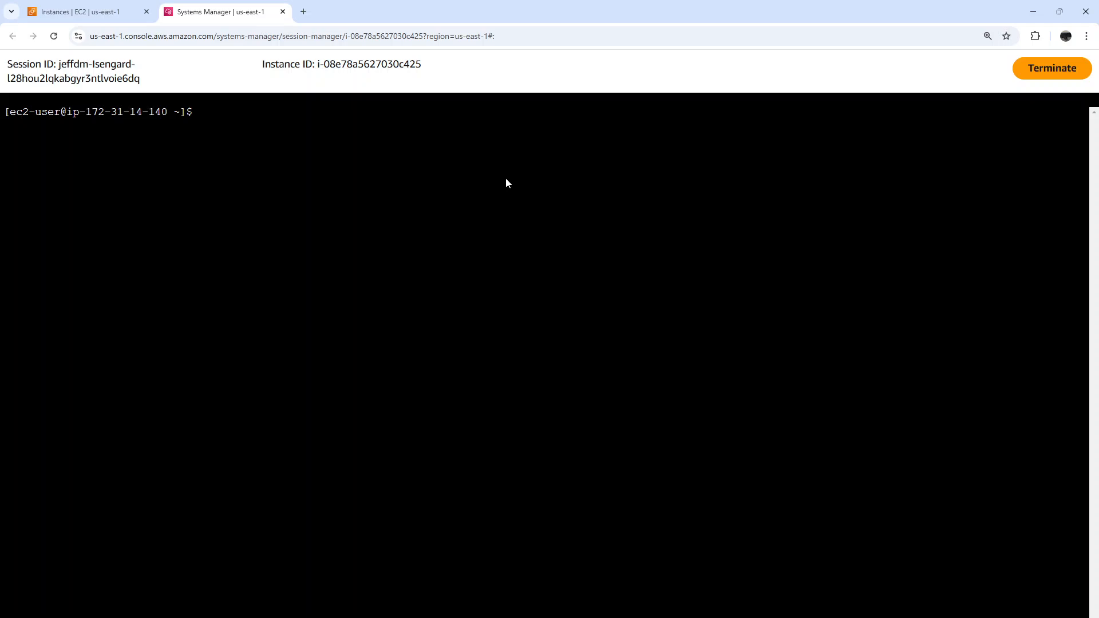
List the home directory's files and extract arcgis-experience-builder-1.14.zip there
type("ls")
key("Return")
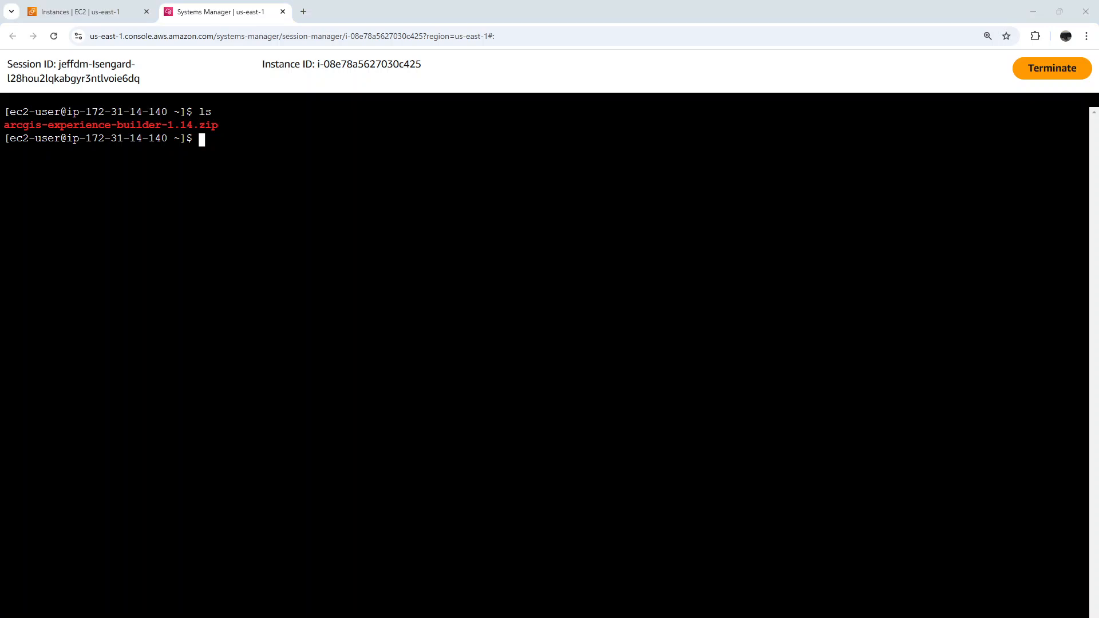
right_click(389, 389)
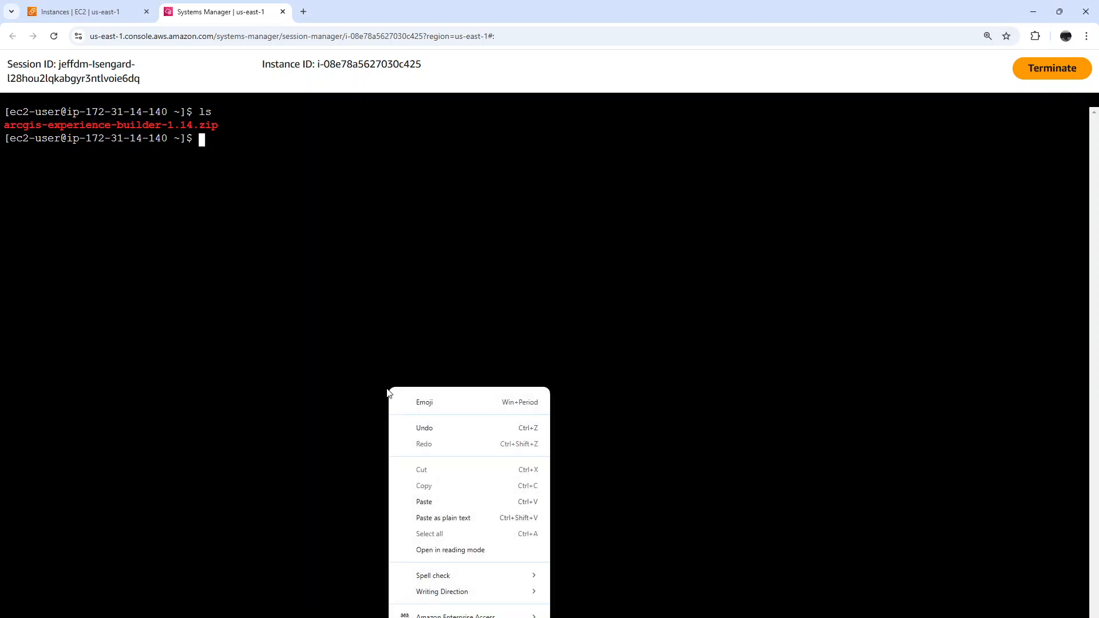
left_click(442, 499)
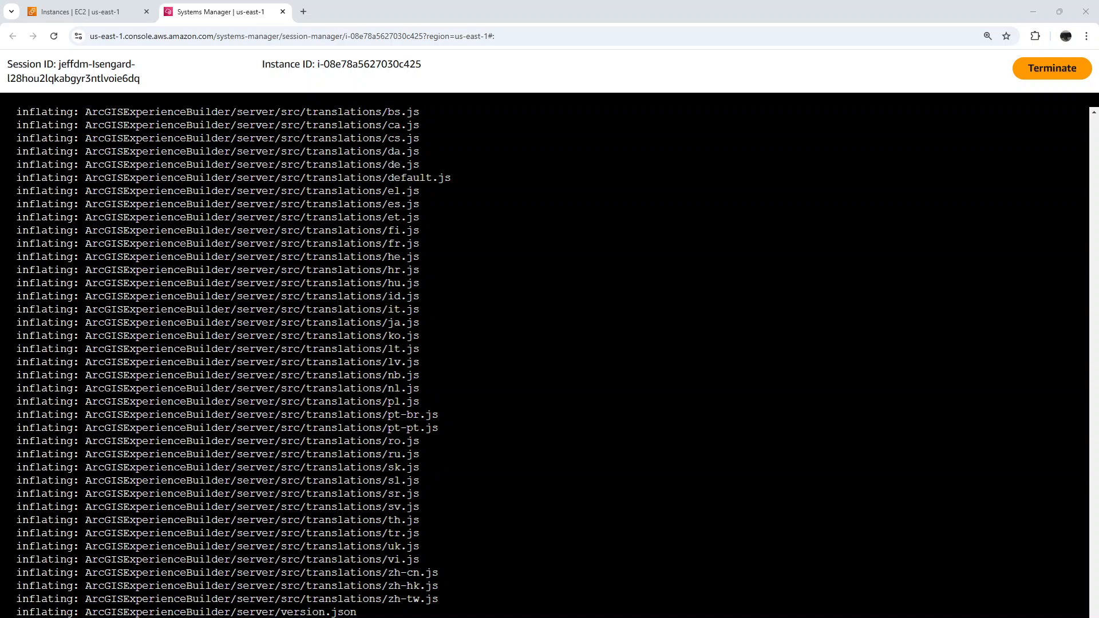
Install nvm v0.39.7 by piping its install.sh through curl to bash, and try to run nvm install --lts
right_click(632, 439)
left_click(682, 284)
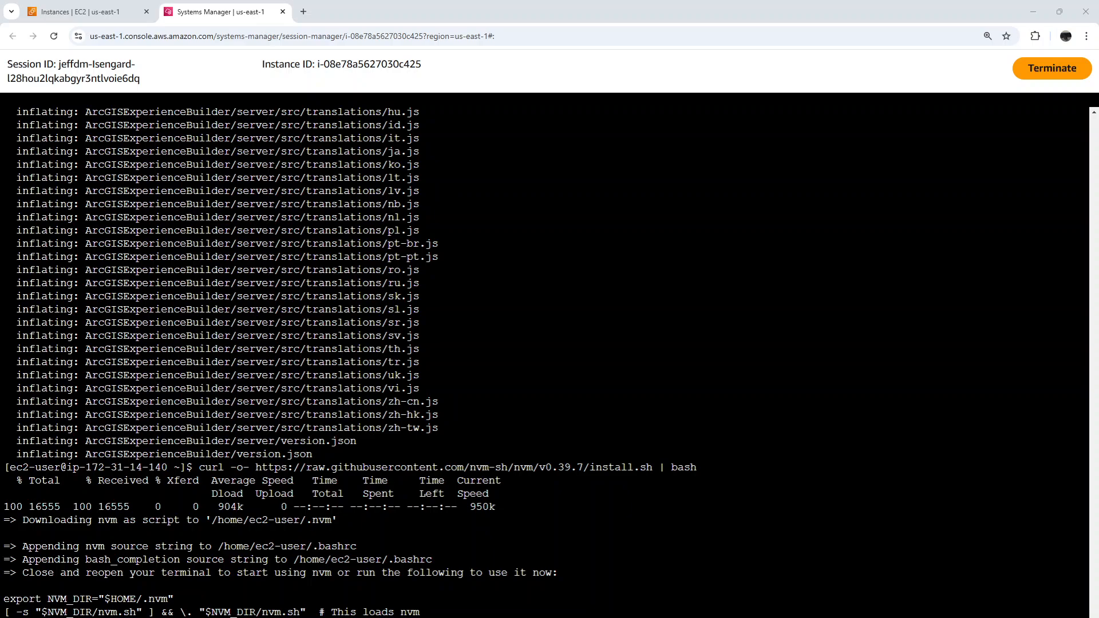
right_click(612, 494)
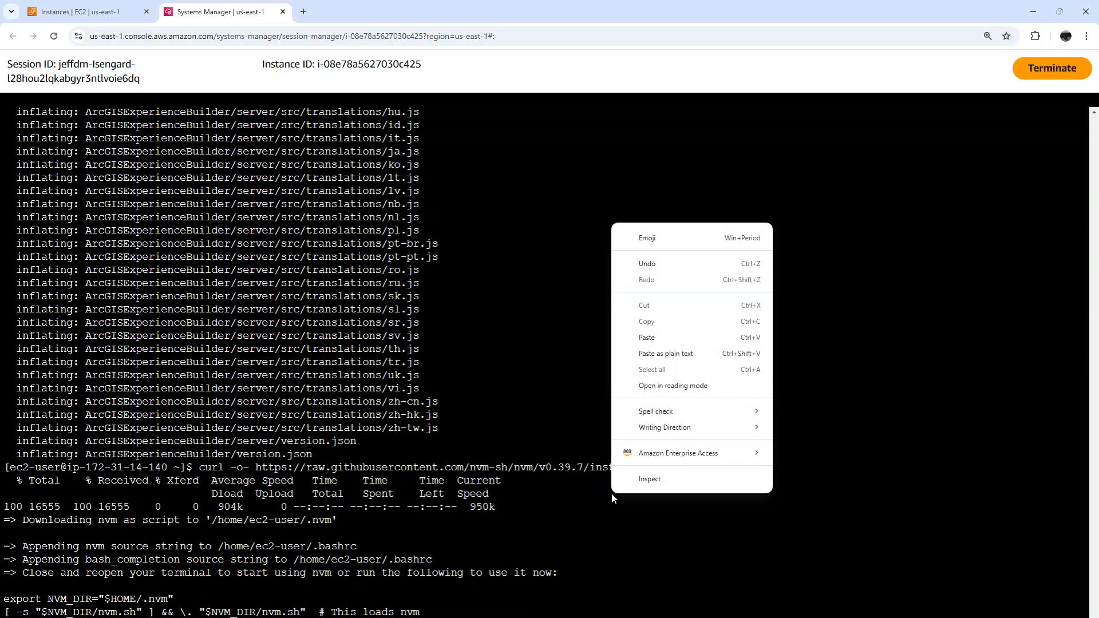
left_click(682, 333)
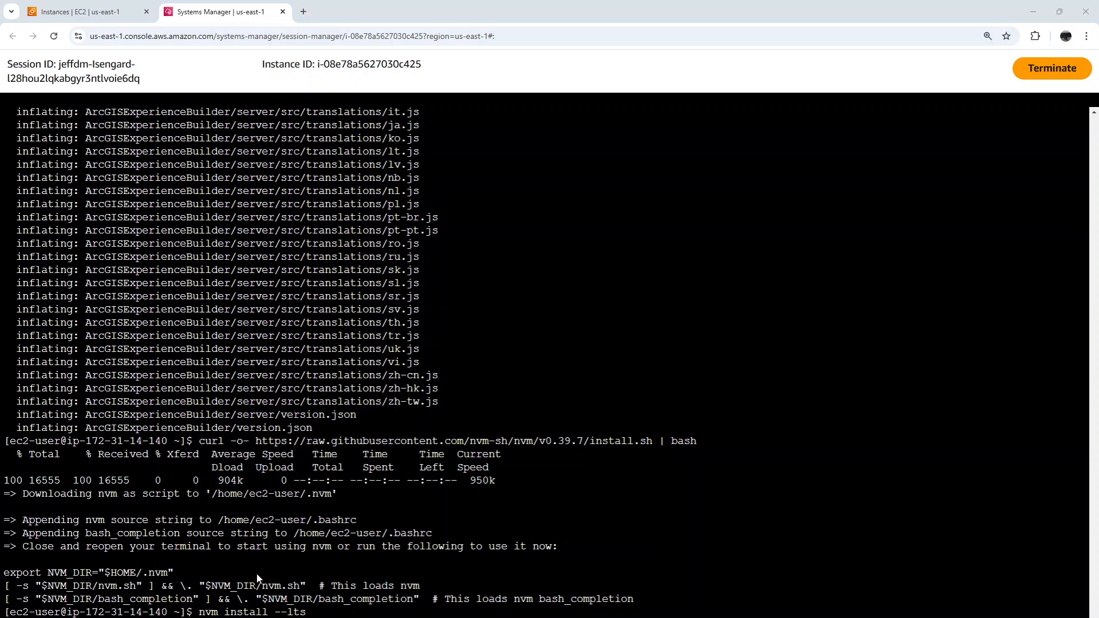
Reload the shell configuration with source ~/.bashrc and rerun nvm install --lts to install the latest LTS version of Node.js
right_click(511, 555)
left_click(568, 401)
key("Return")
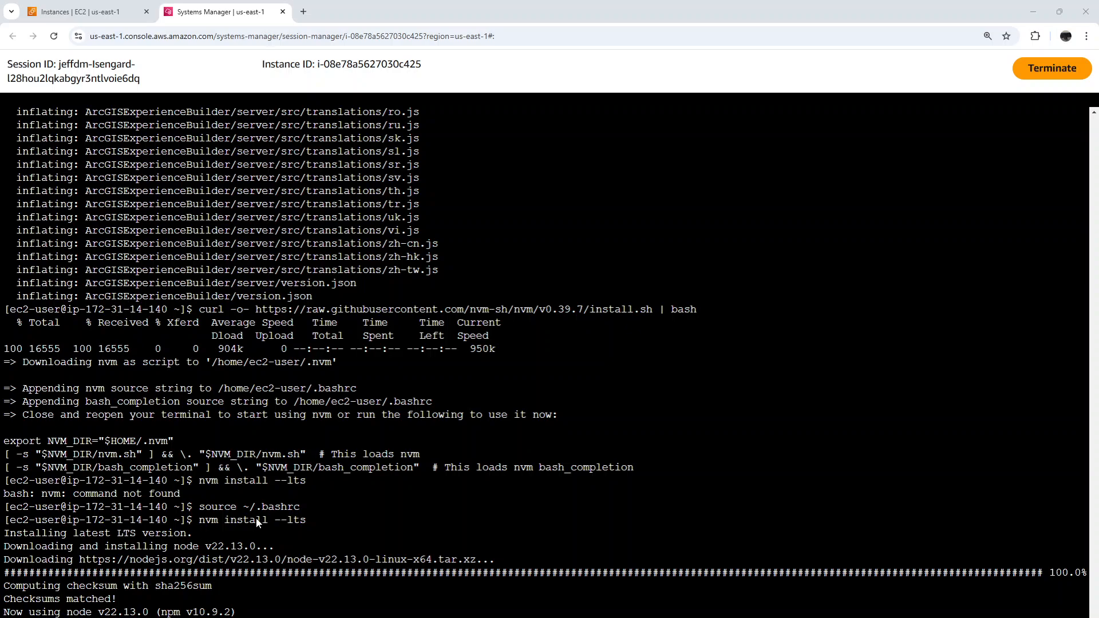
Change into the ArcGISExperienceBuilder directory and its server subdirectory
right_click(341, 585)
left_click(379, 430)
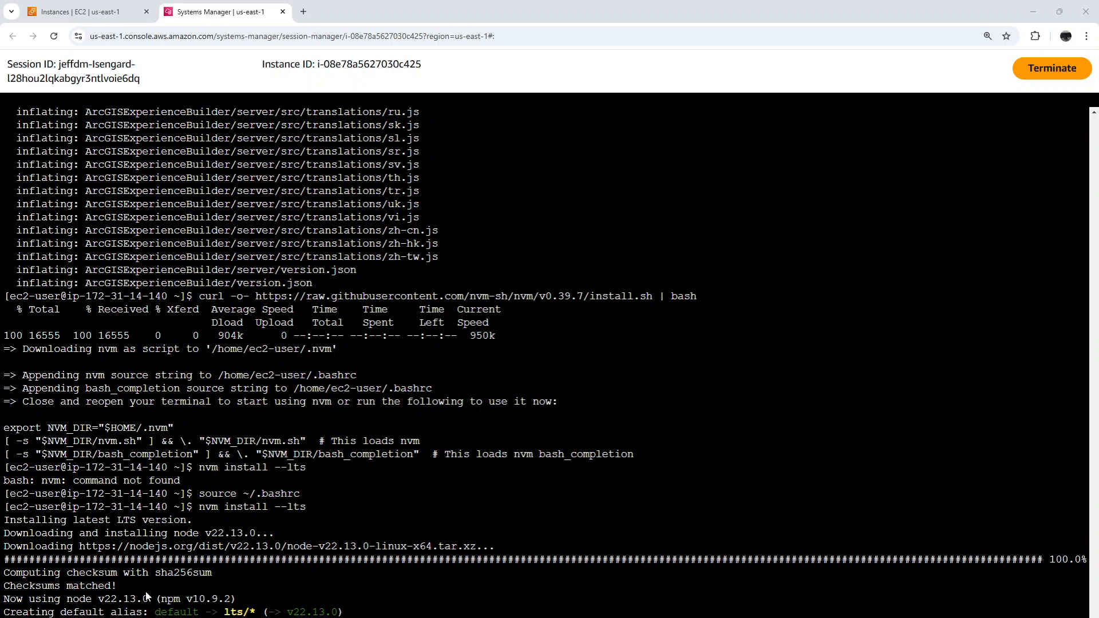
right_click(345, 575)
left_click(404, 420)
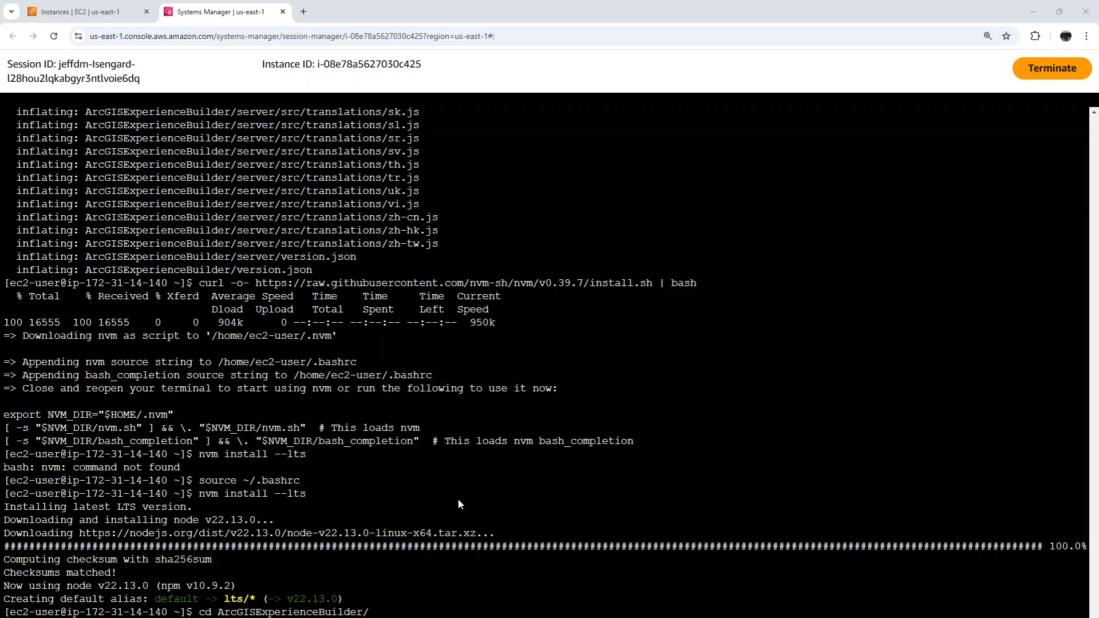
Install the server's packages with npm ci and start the Experience Builder server with npm start
right_click(459, 490)
left_click(510, 332)
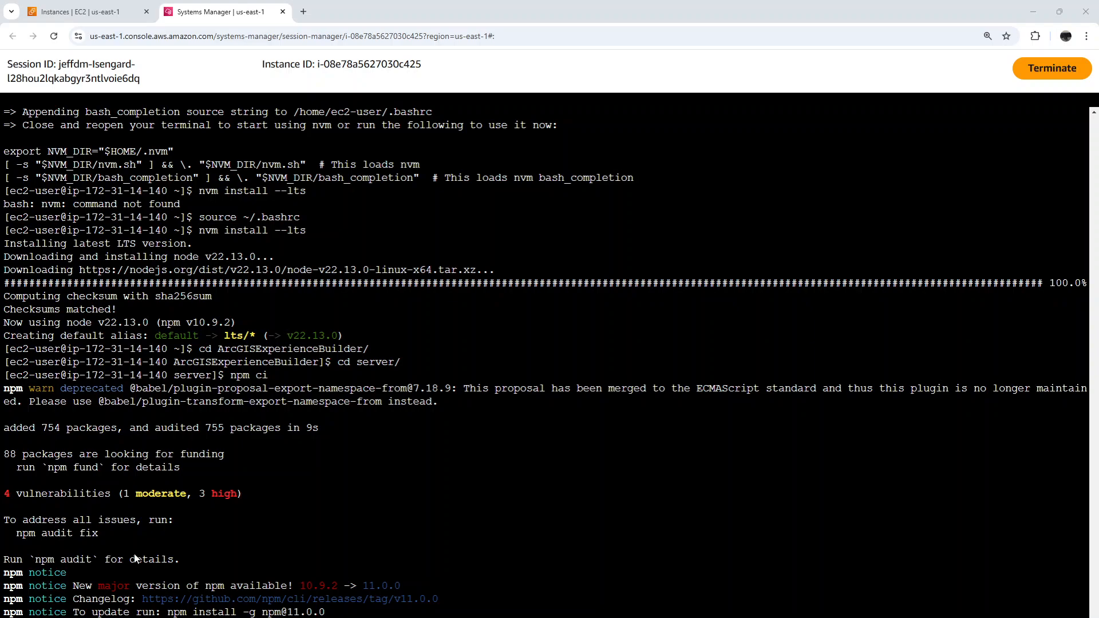
right_click(260, 501)
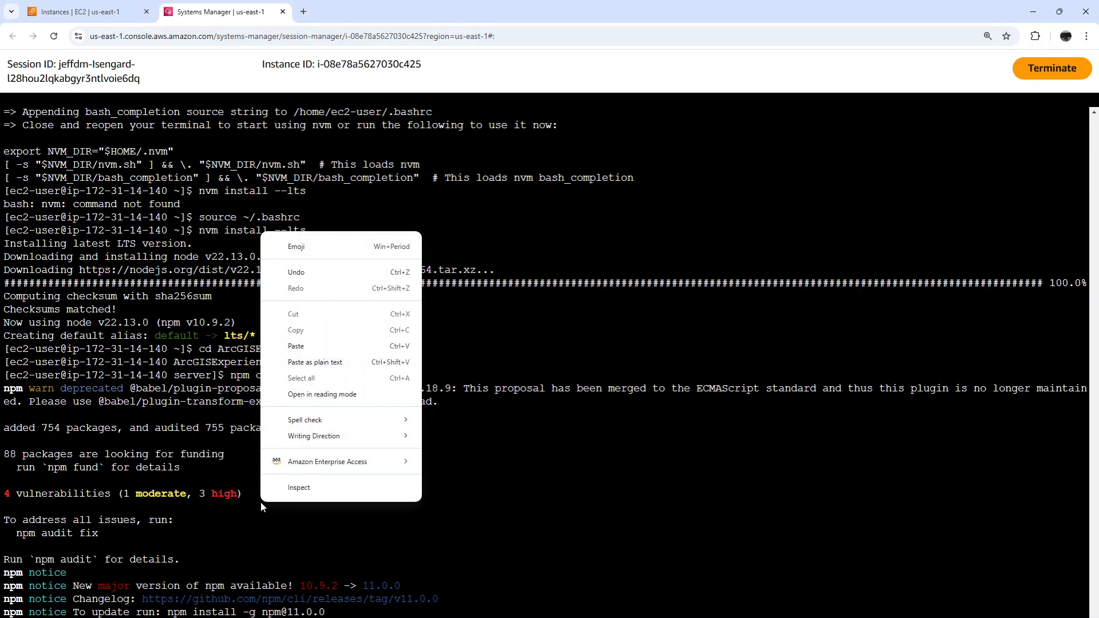
left_click(324, 346)
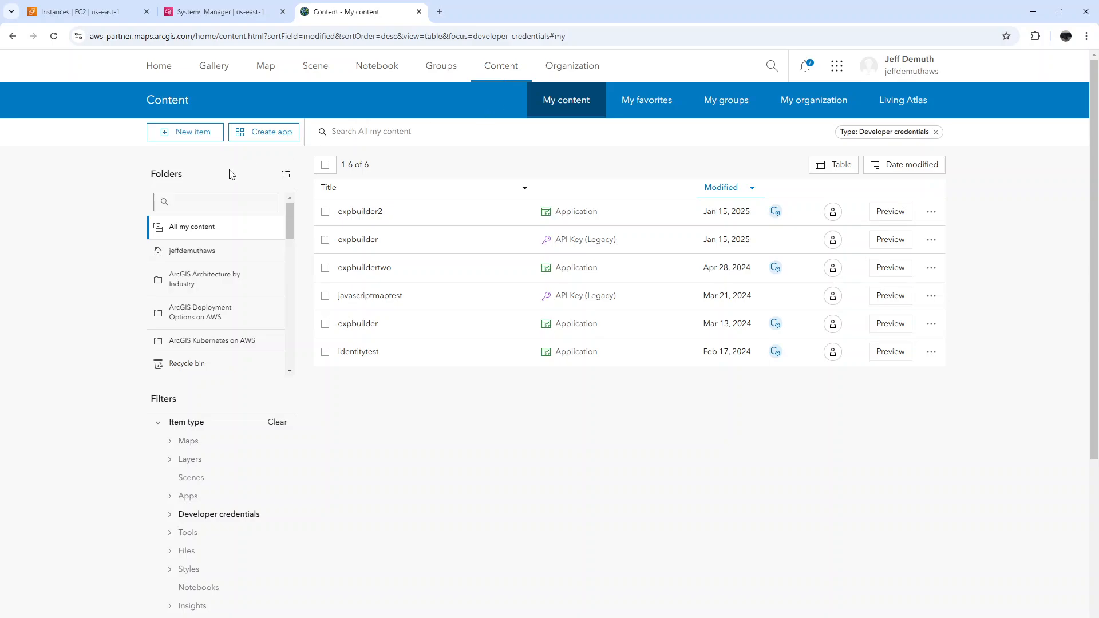
Create a new developer credentials item in My content and choose OAuth 2.0 credentials as its type
left_click(181, 133)
scroll(429, 400, "down", 2)
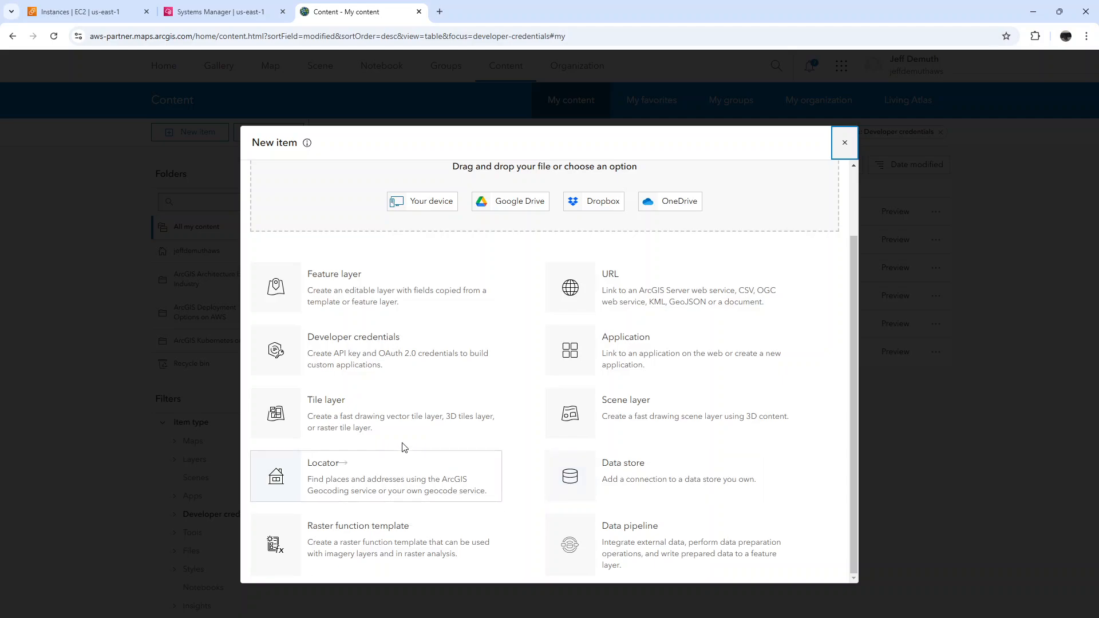
left_click(367, 348)
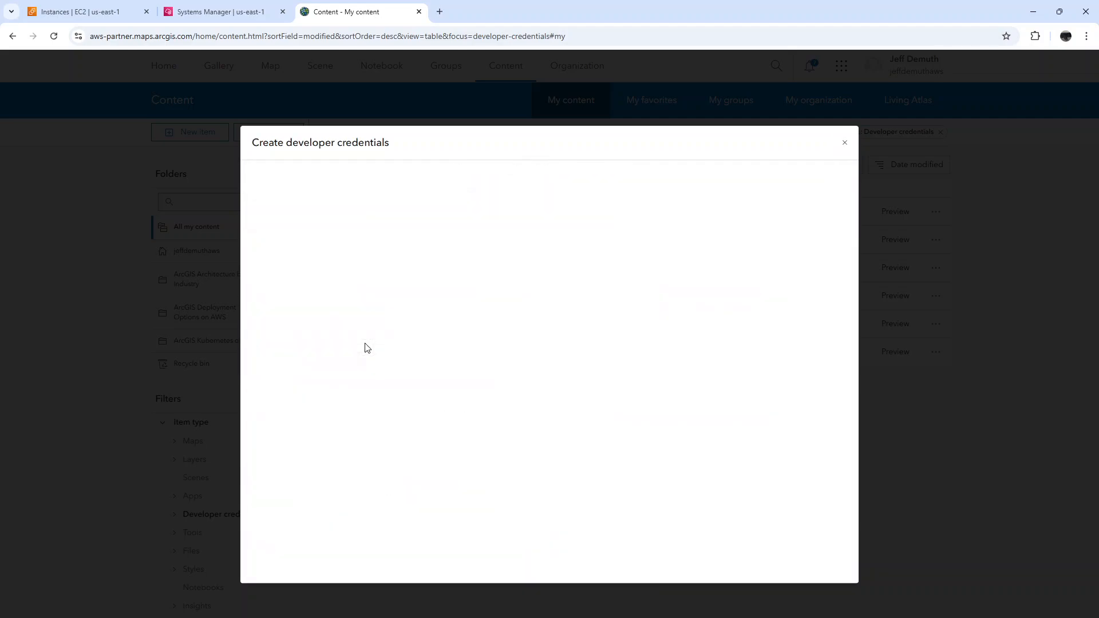
left_click(360, 226)
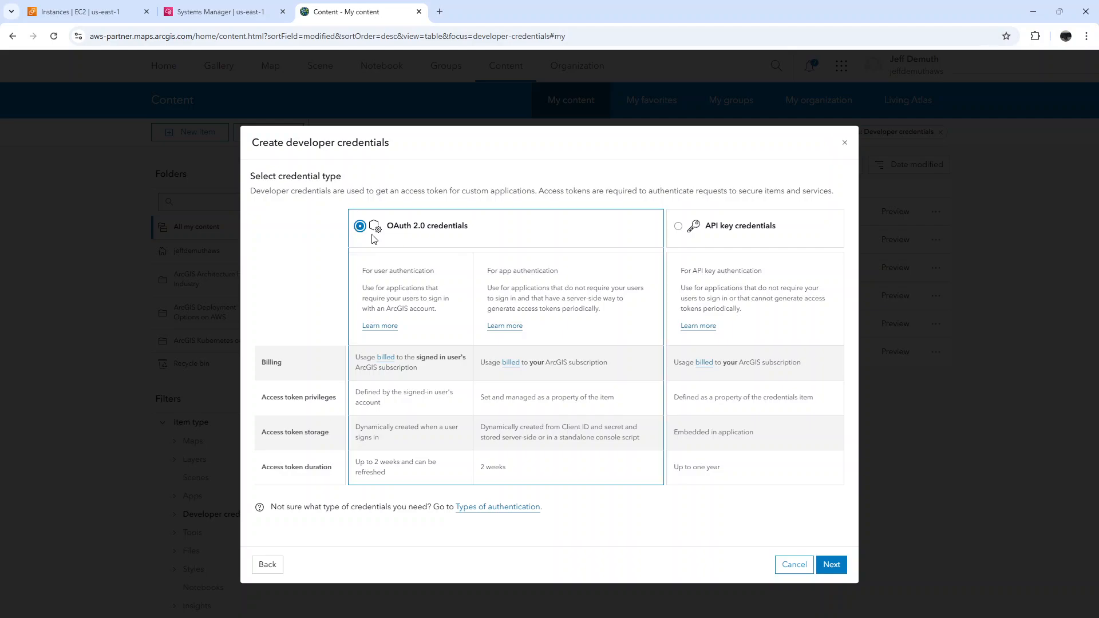
left_click(826, 565)
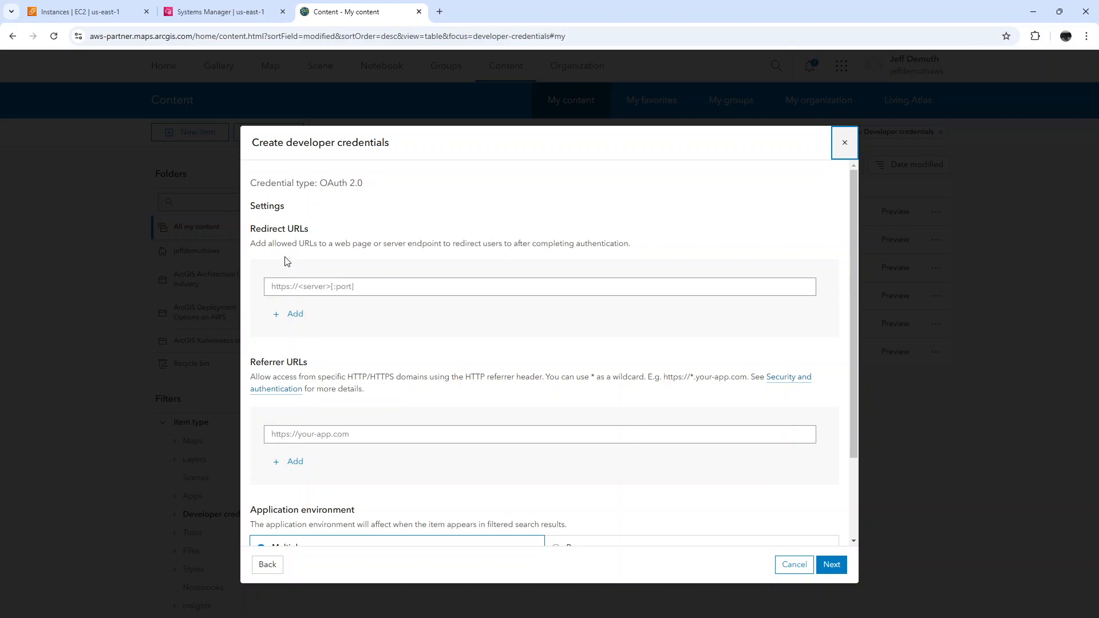
Copy the public IPv4 DNS name of the ArcGisExp instance from the EC2 console for the redirect URL
left_click(299, 287)
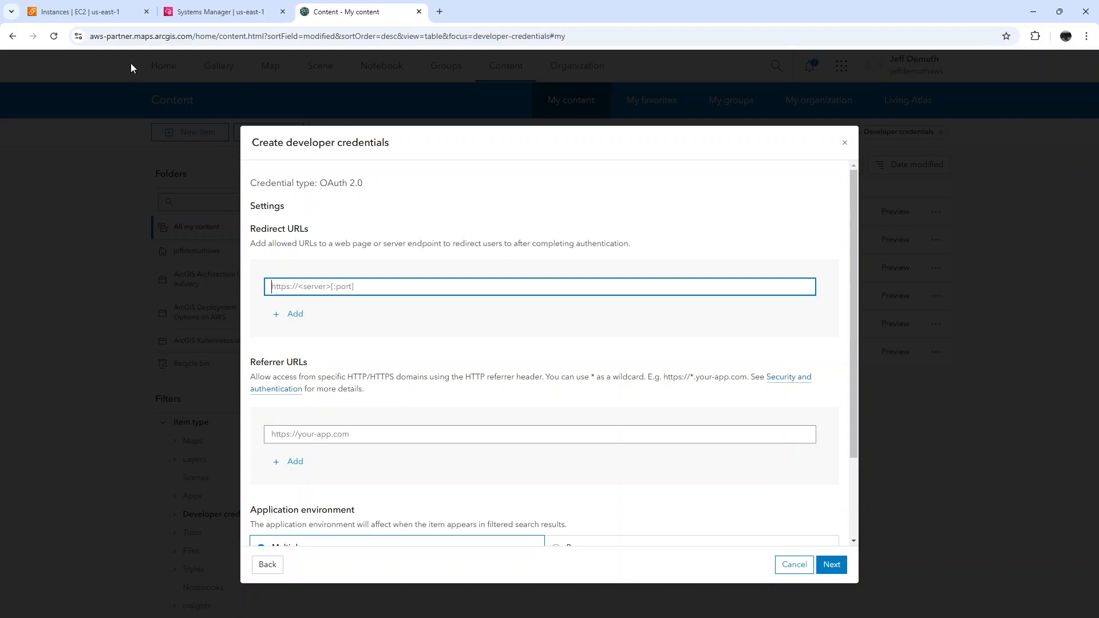
left_click(114, 18)
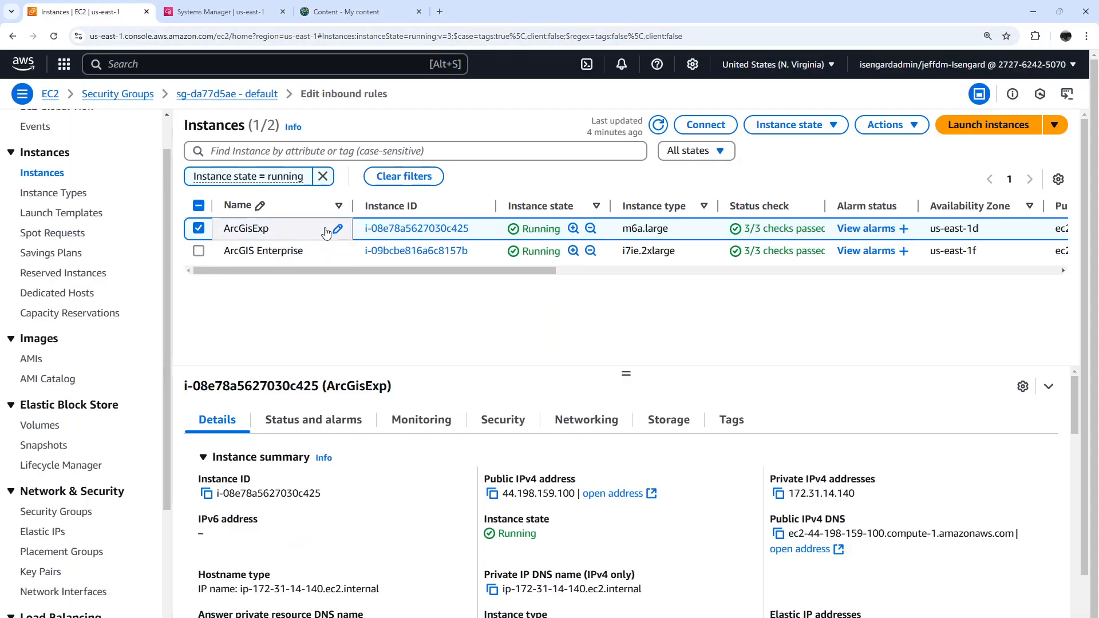
left_click(778, 534)
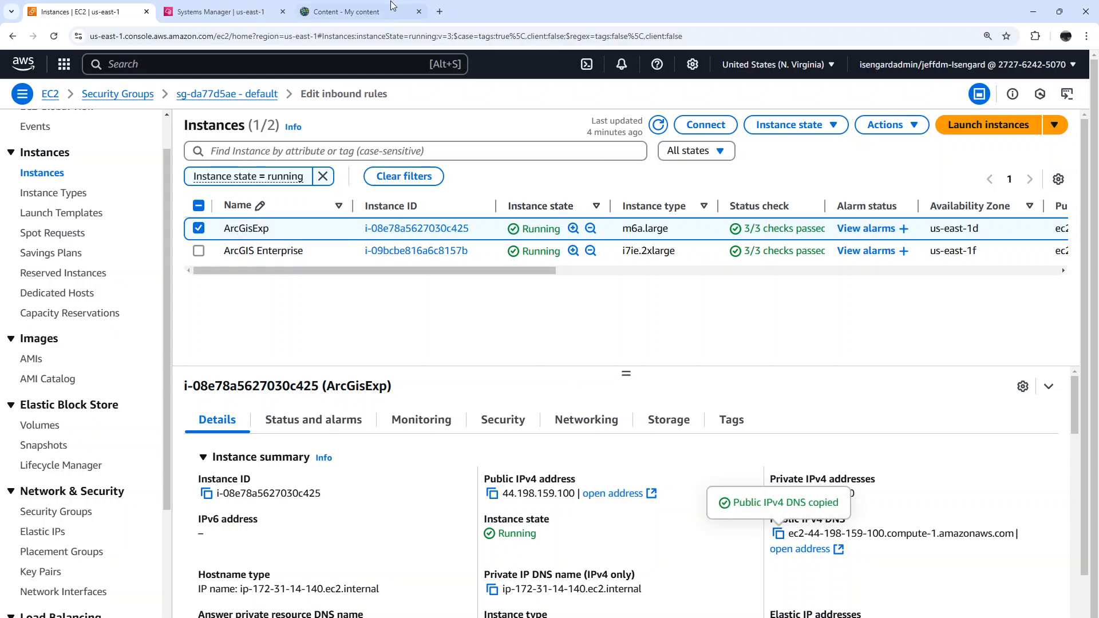
left_click(348, 11)
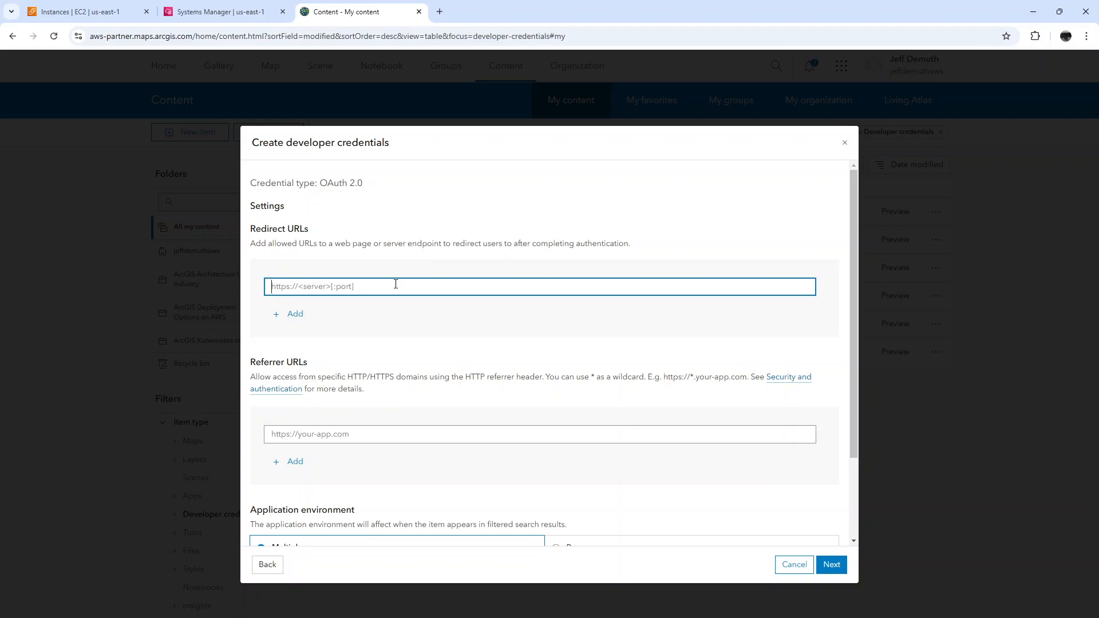
type("https://")
key("ctrl+v")
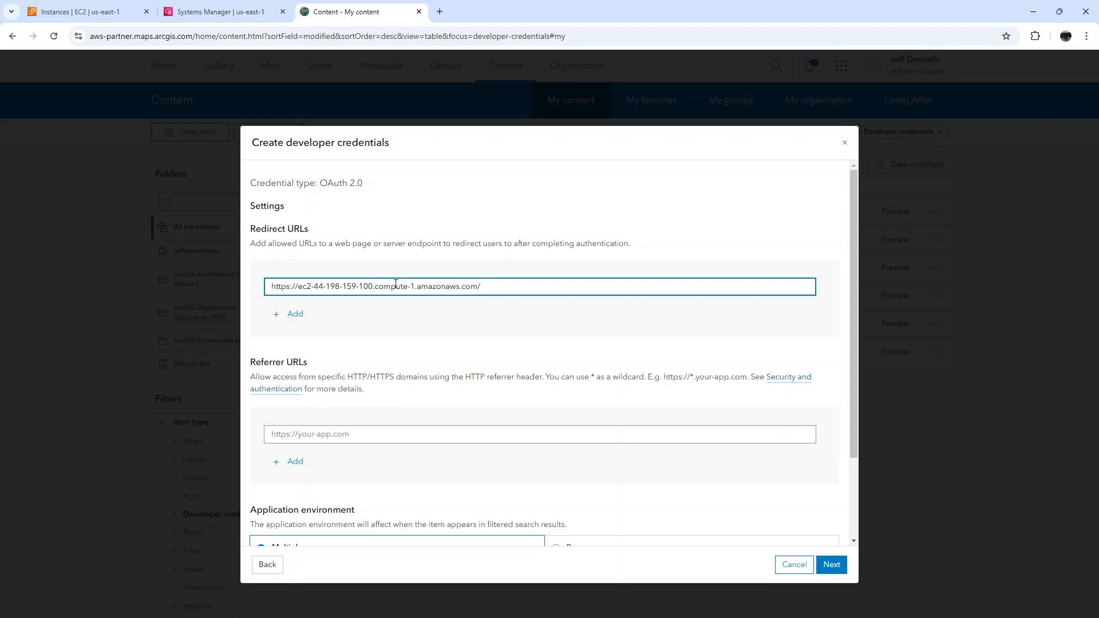
type(":3001")
left_click(827, 561)
left_click(831, 565)
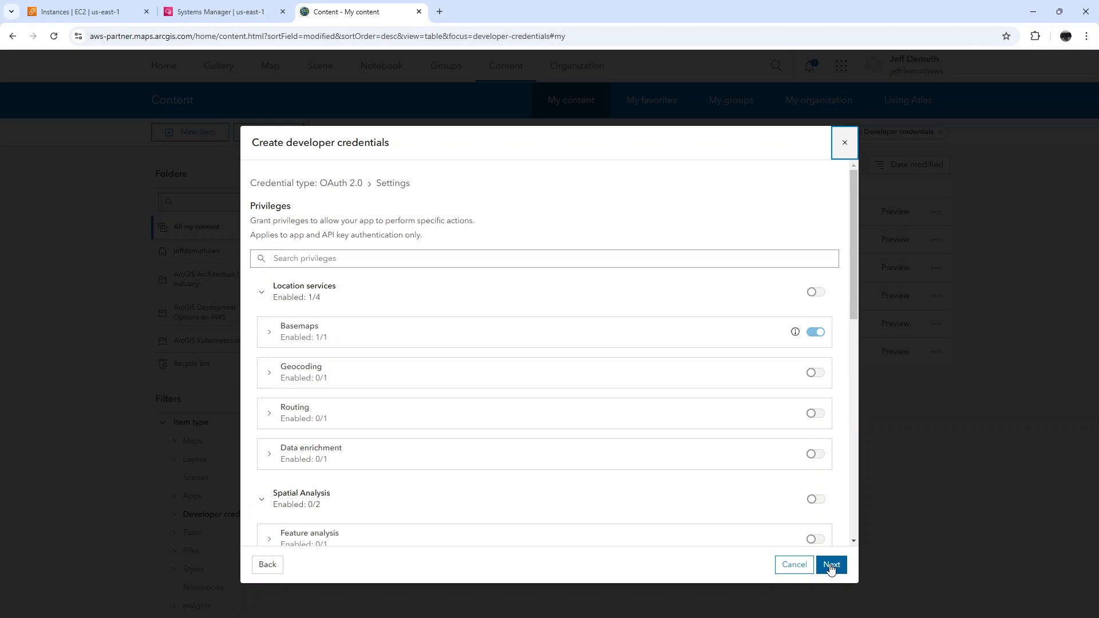
Keep the default privileges, skip item access, and create the credentials with the title exptest3
left_click(831, 566)
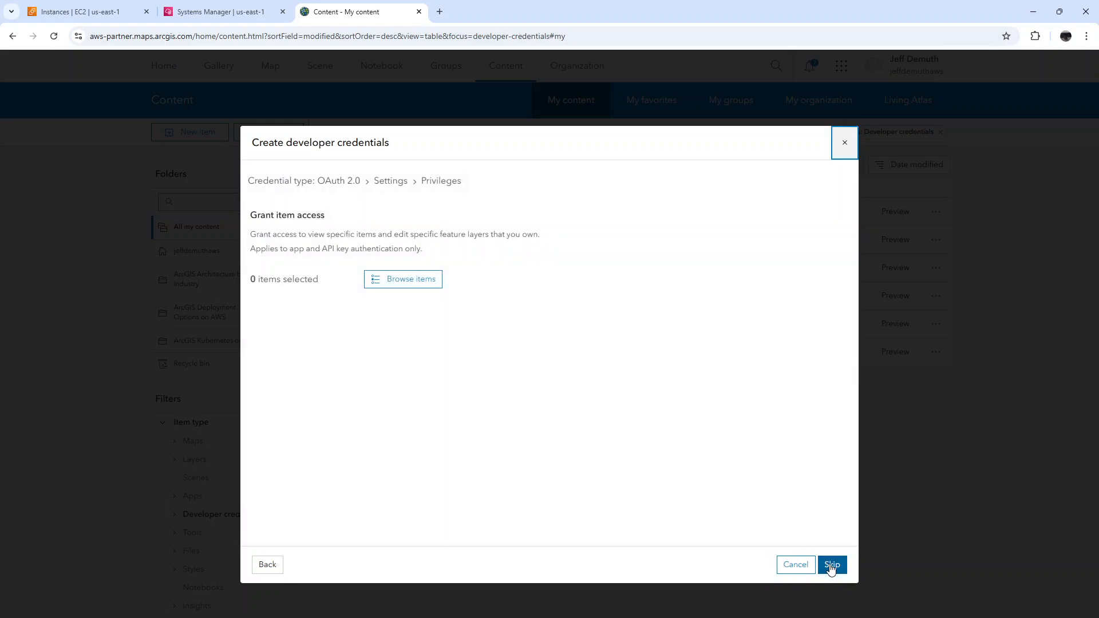
left_click(831, 565)
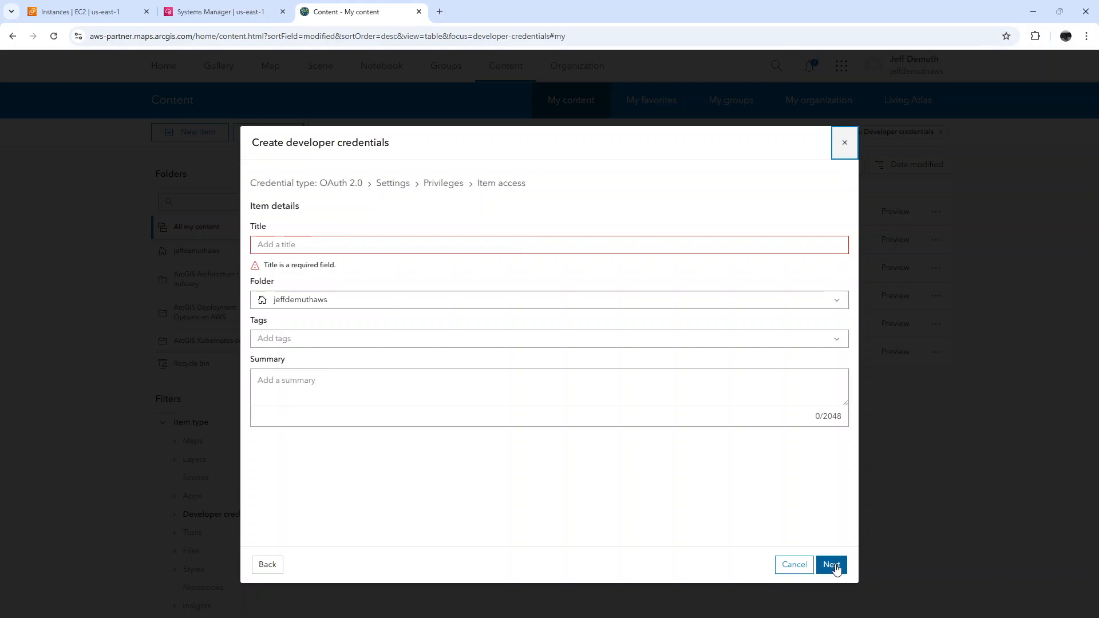
left_click(362, 250)
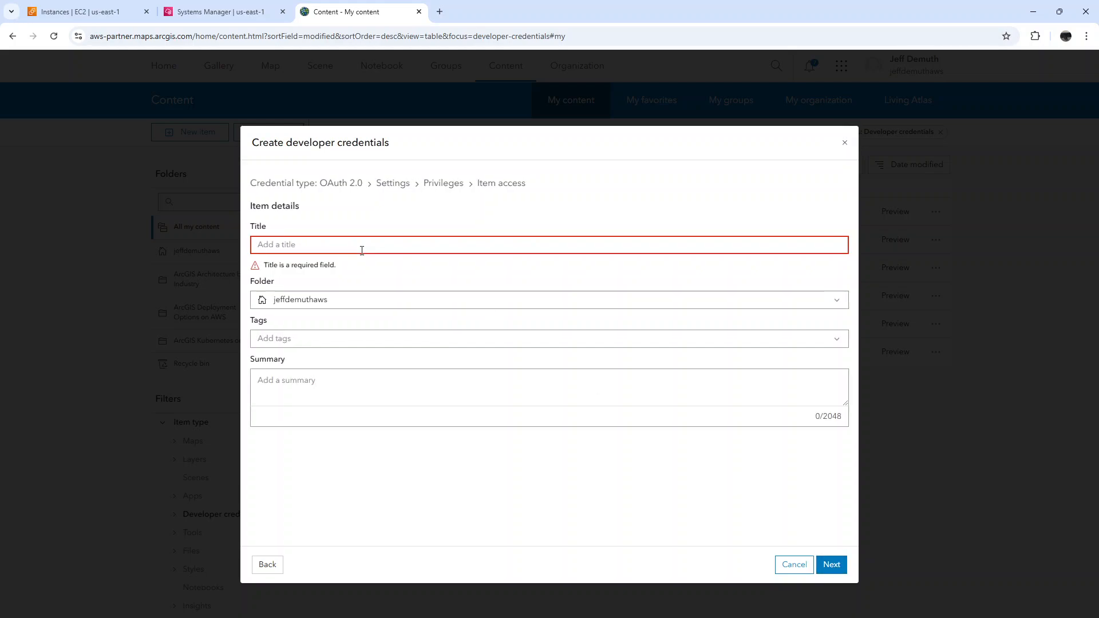
type("exp")
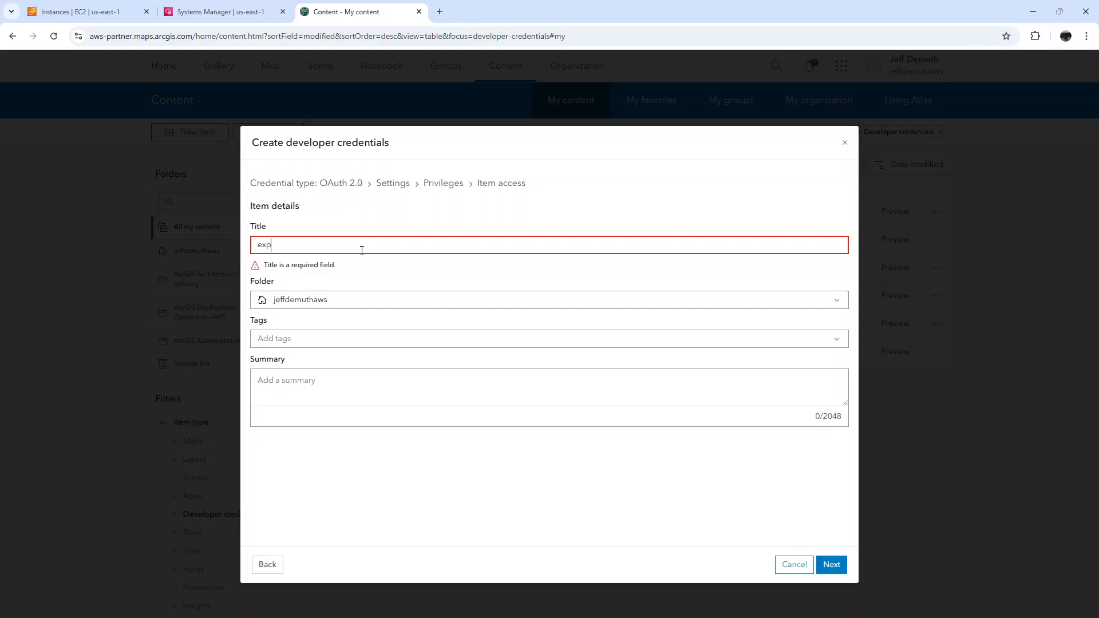
type("test3")
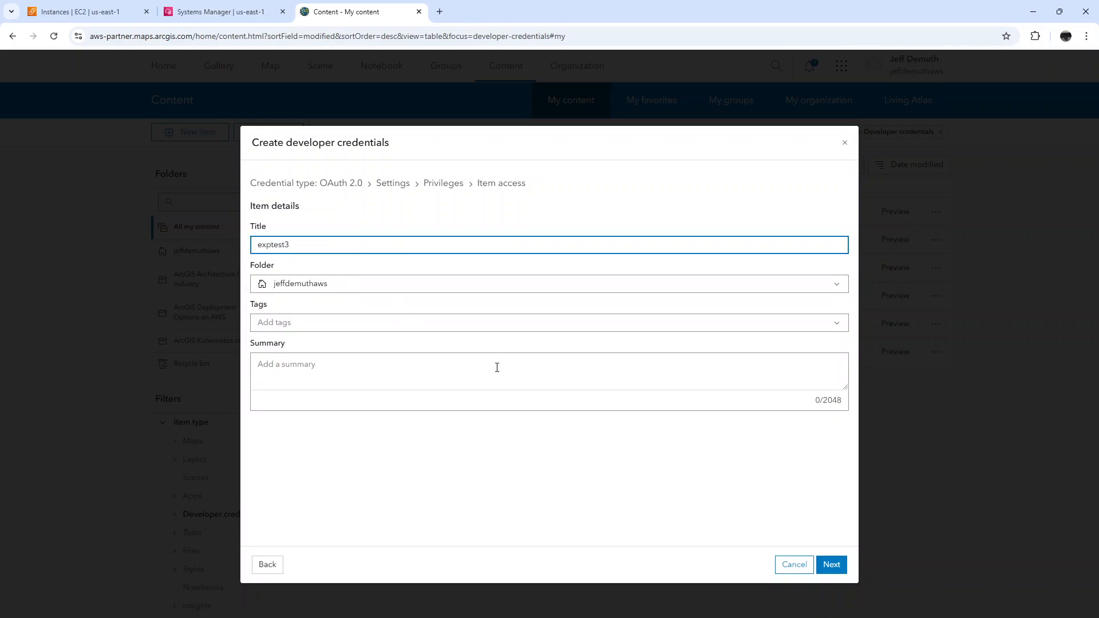
left_click(837, 567)
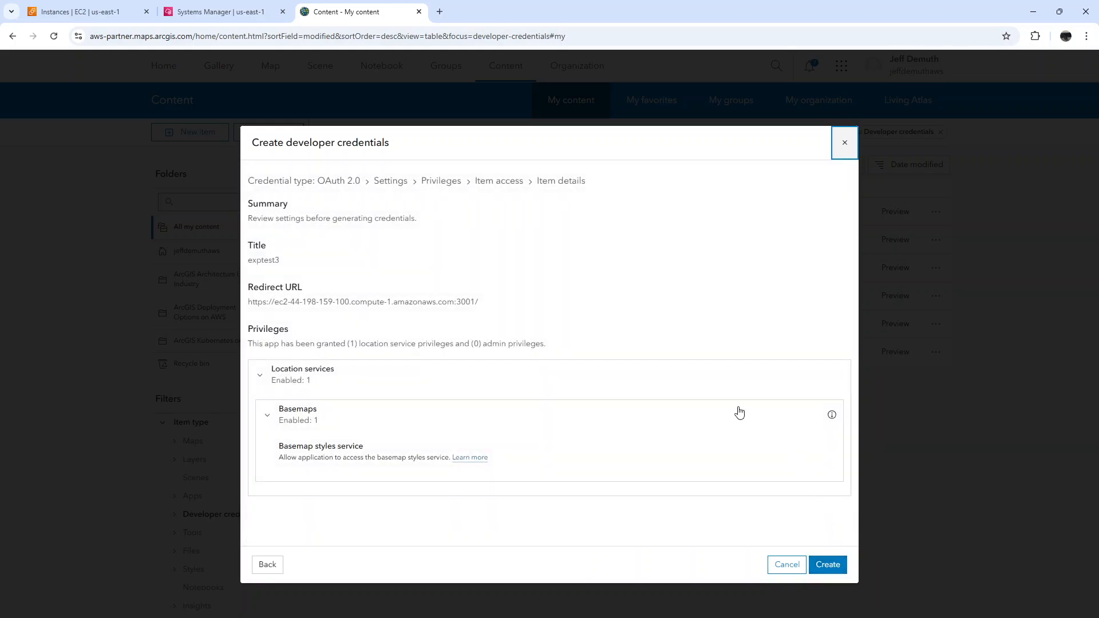
left_click(831, 564)
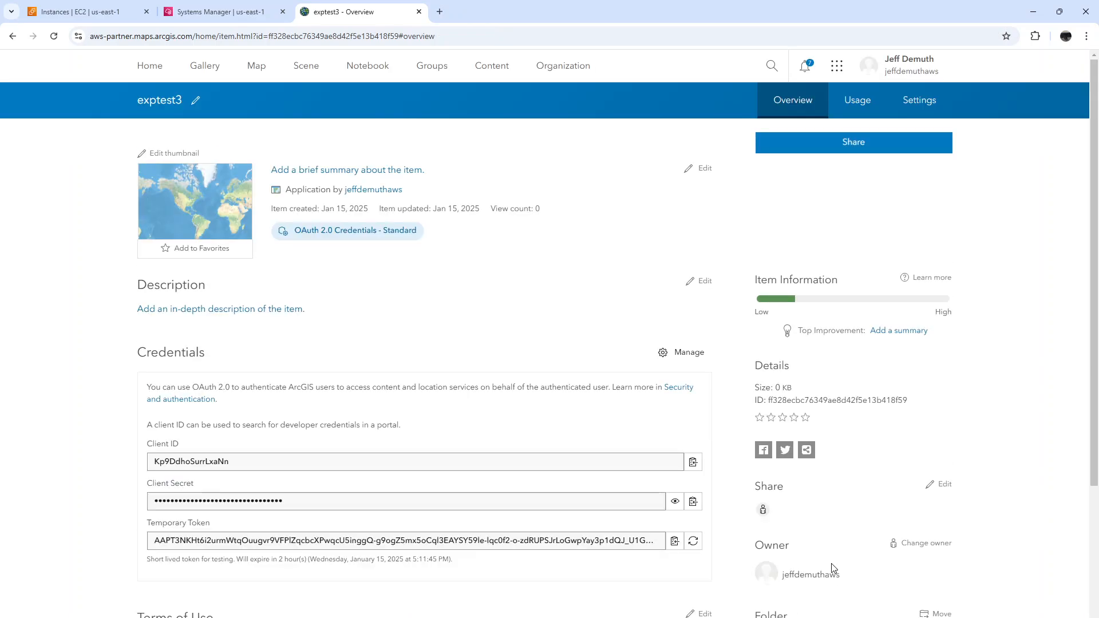
Copy the client ID of exptest3 and check the npm start output in the Session Manager terminal
left_click(694, 465)
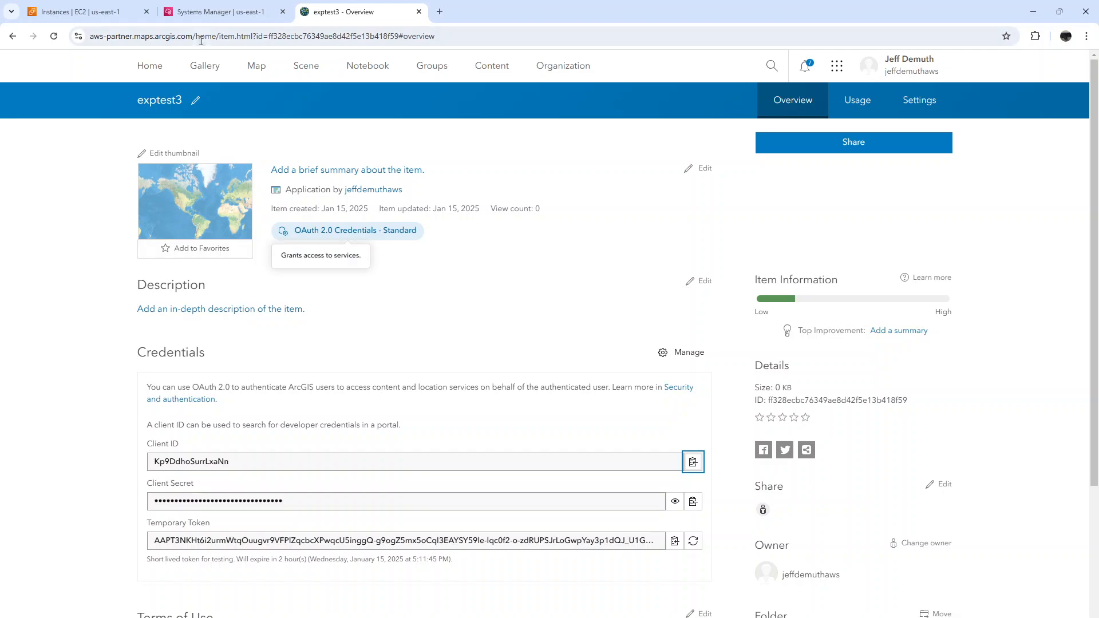
left_click(128, 11)
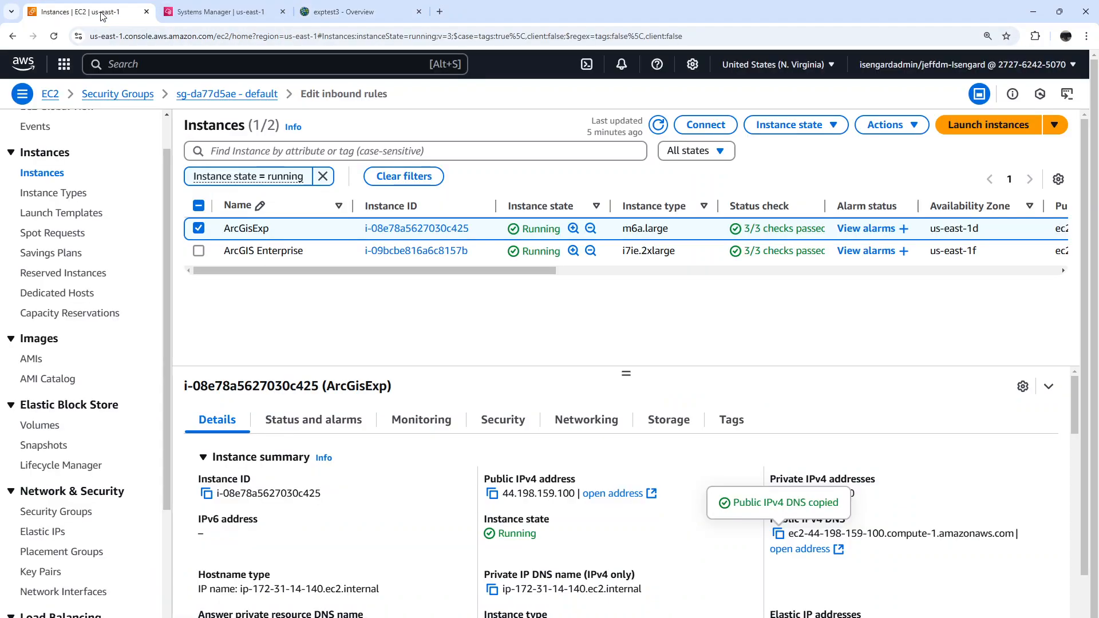
left_click(197, 13)
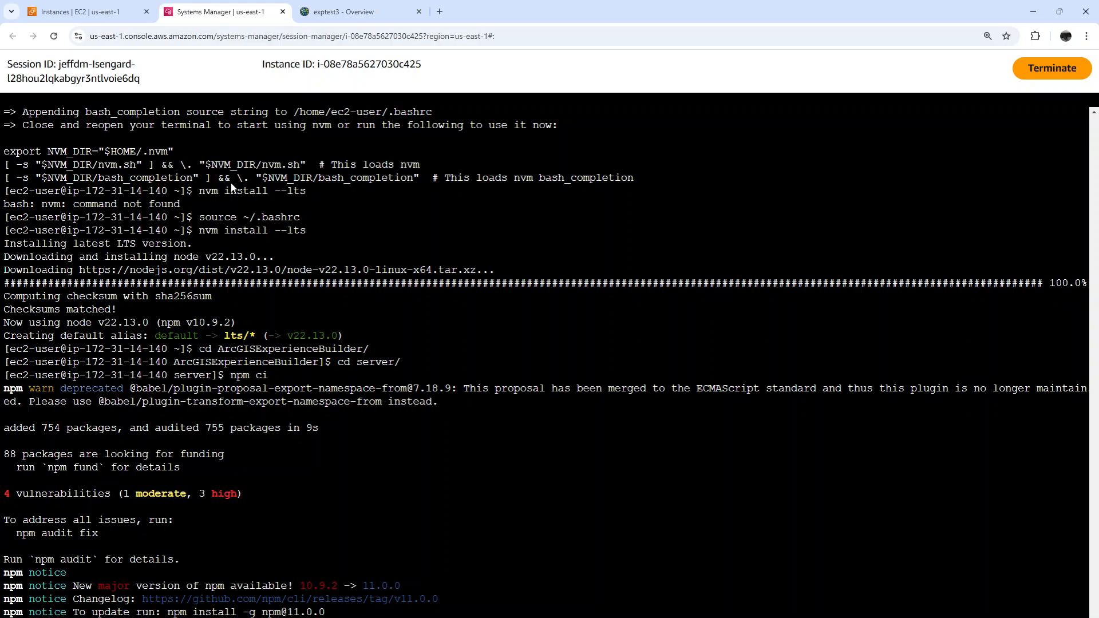
scroll(232, 188, "down", 3)
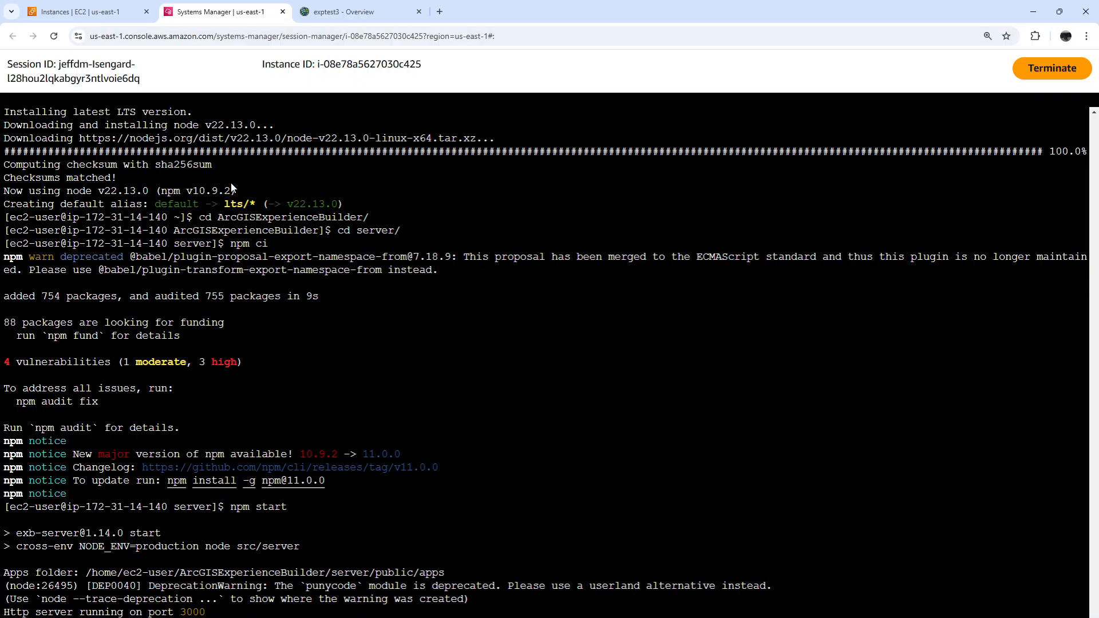
Copy the public IPv4 DNS name of the ArcGisExp instance again from the EC2 console
left_click(109, 17)
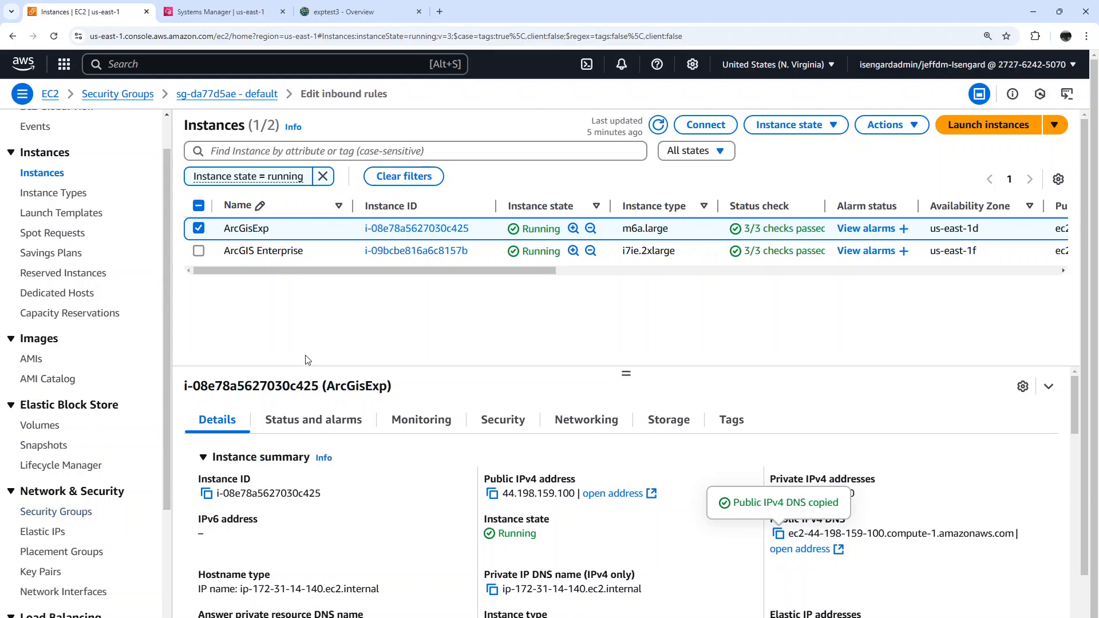
left_click(379, 10)
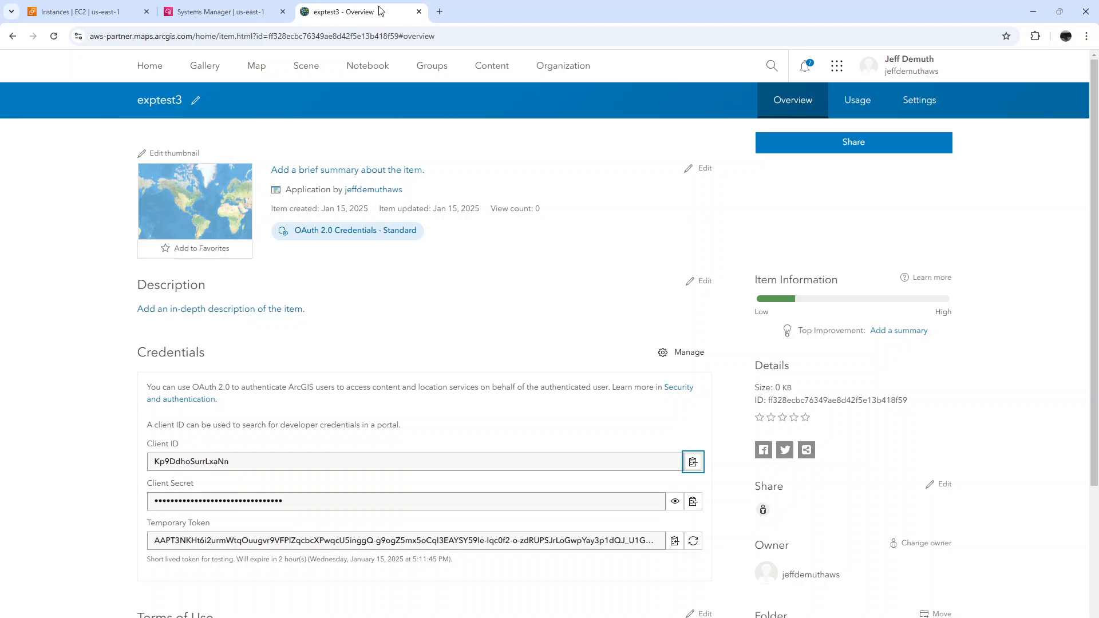
left_click(241, 13)
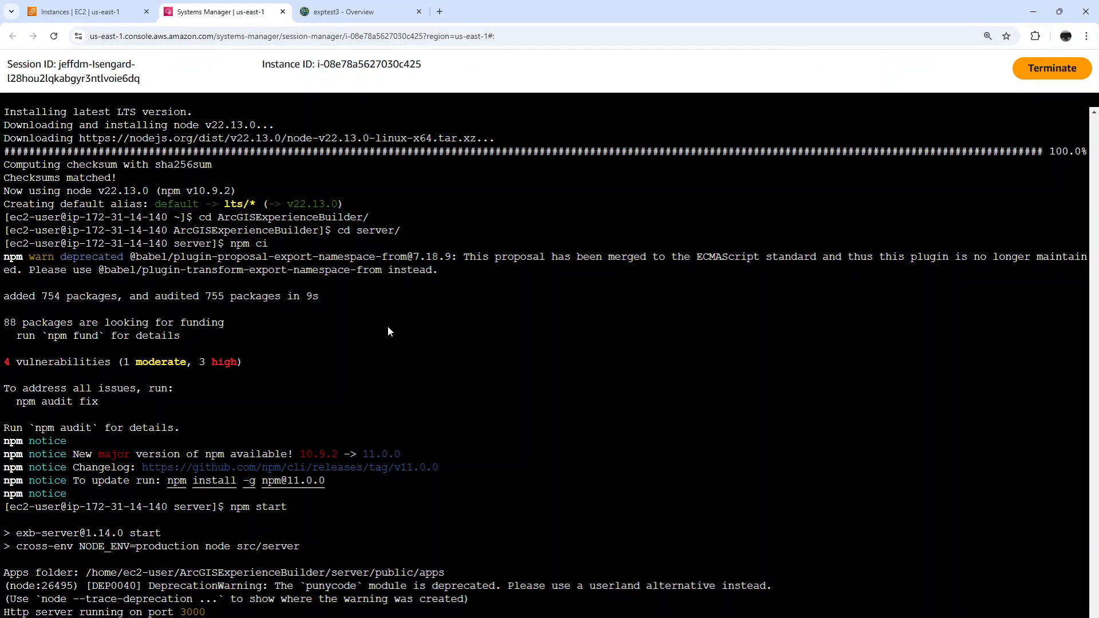
left_click(112, 12)
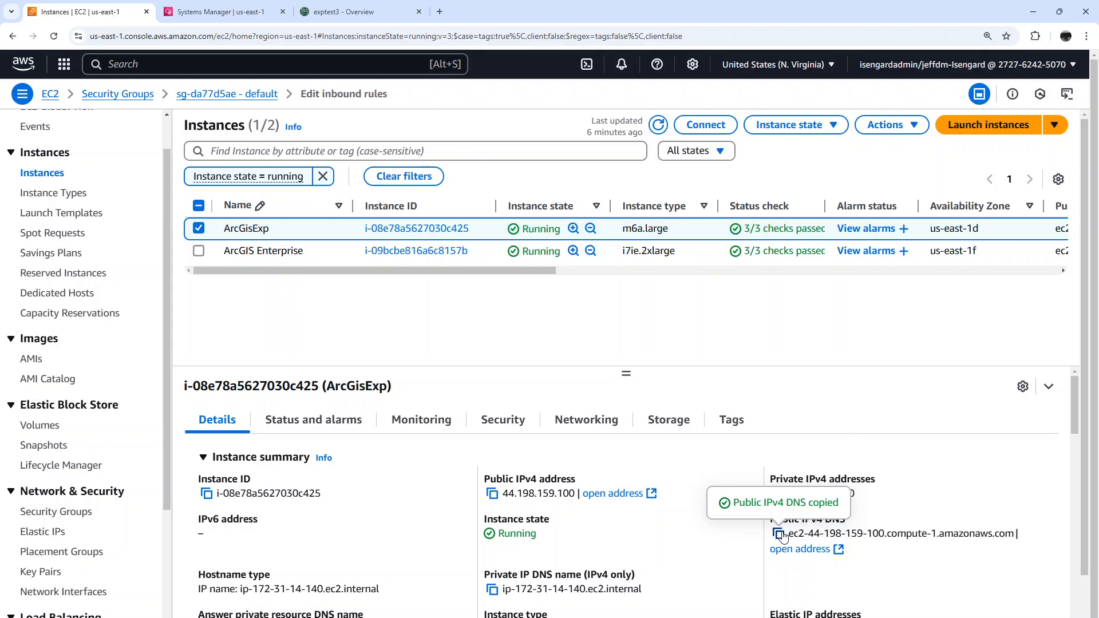
left_click(440, 11)
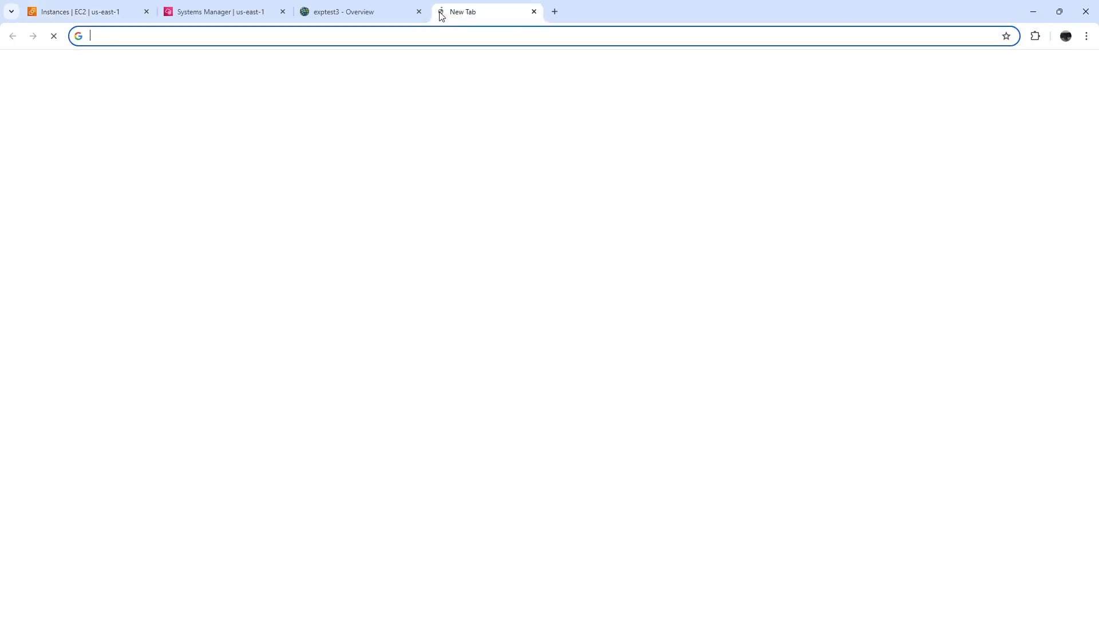
type("https://")
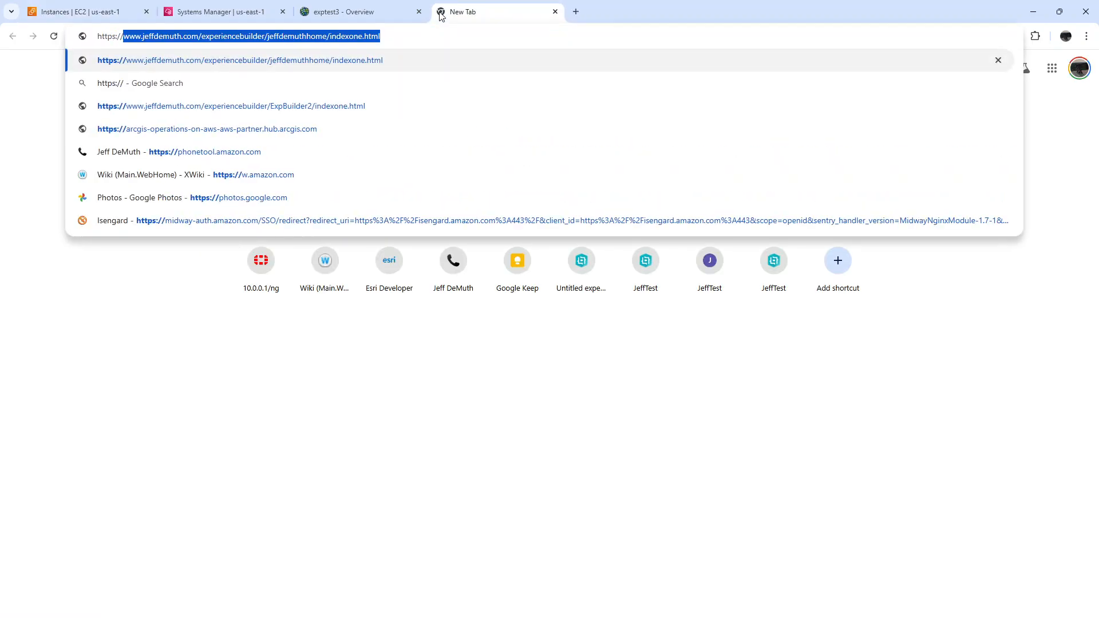
key("ctrl+v")
type(":")
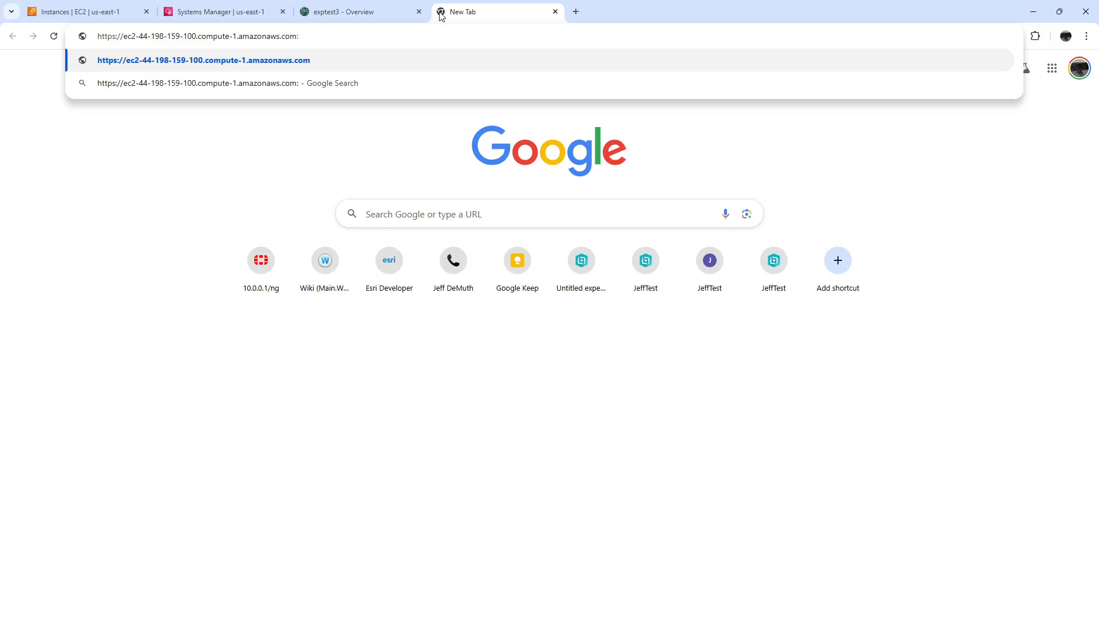
type("3001/")
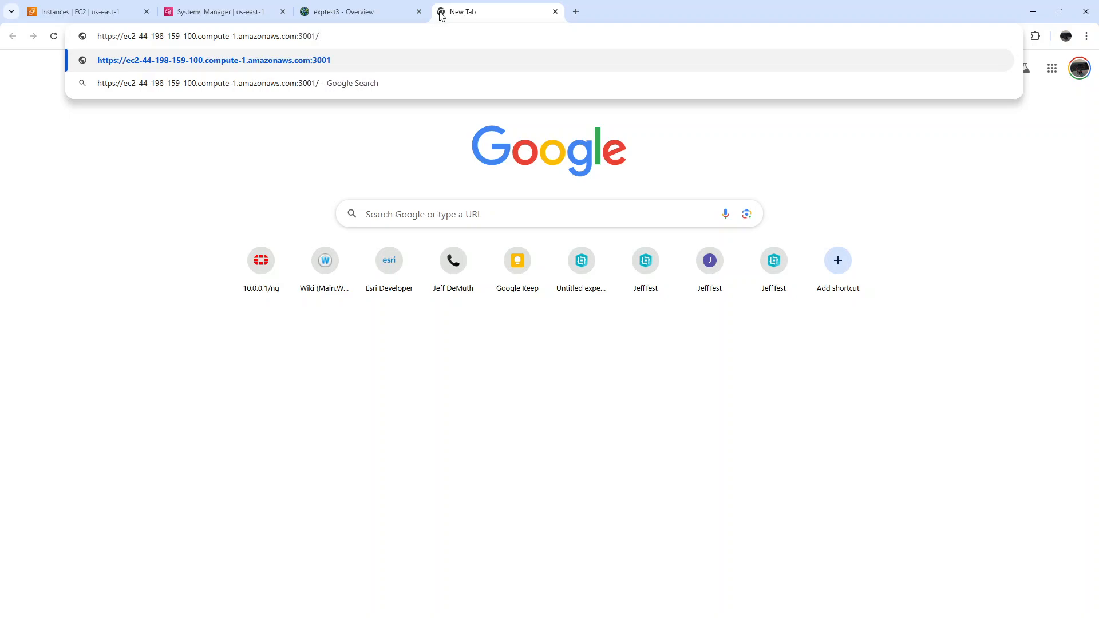
key("Return")
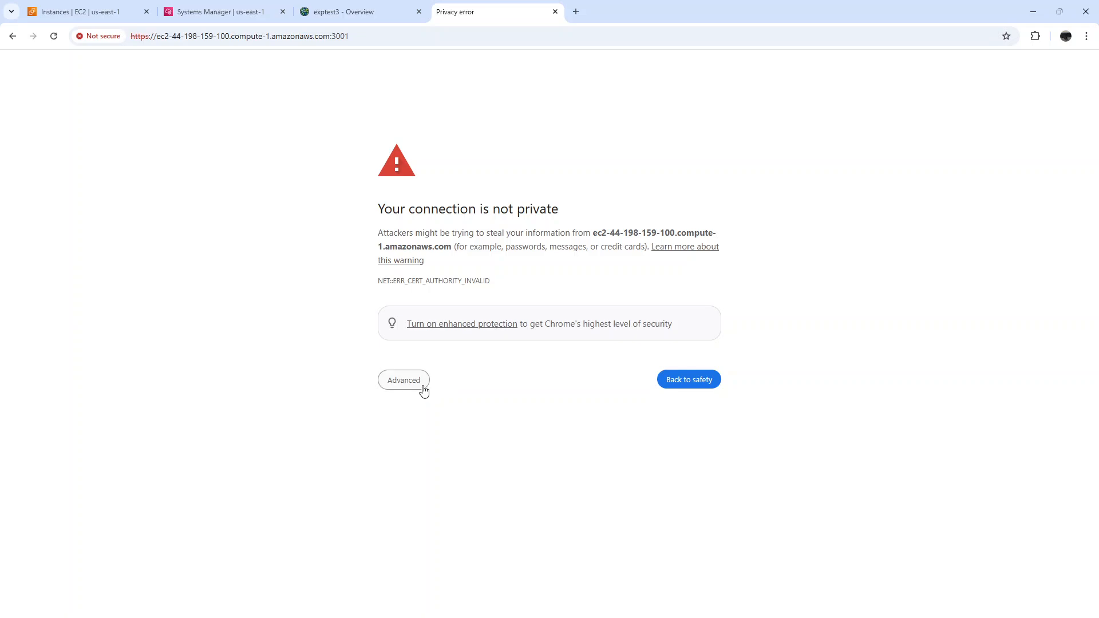
left_click(408, 381)
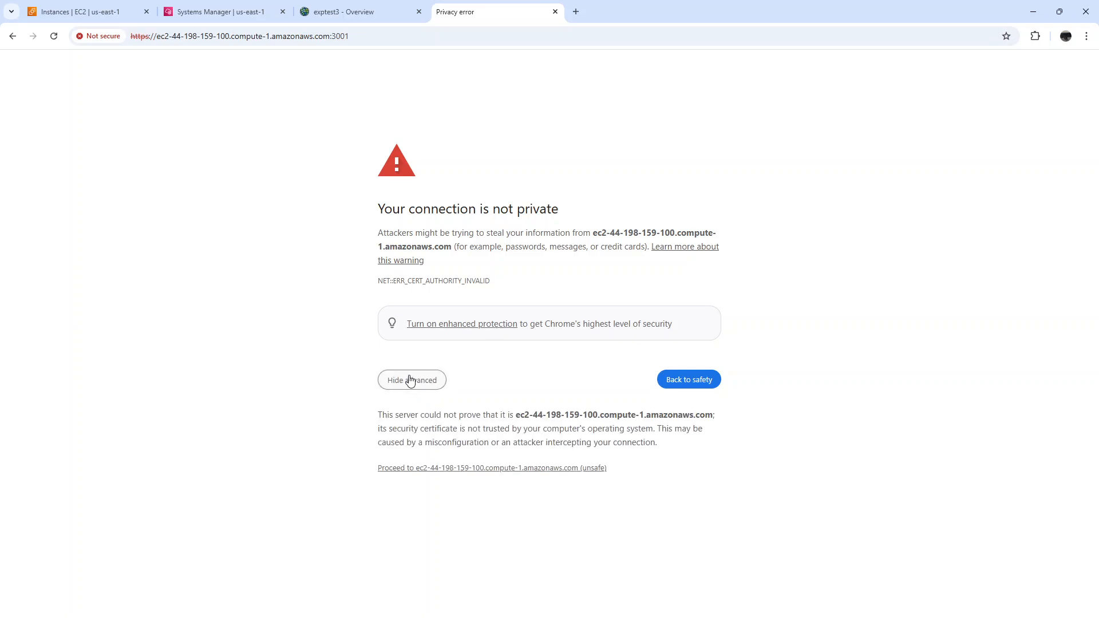
left_click(415, 468)
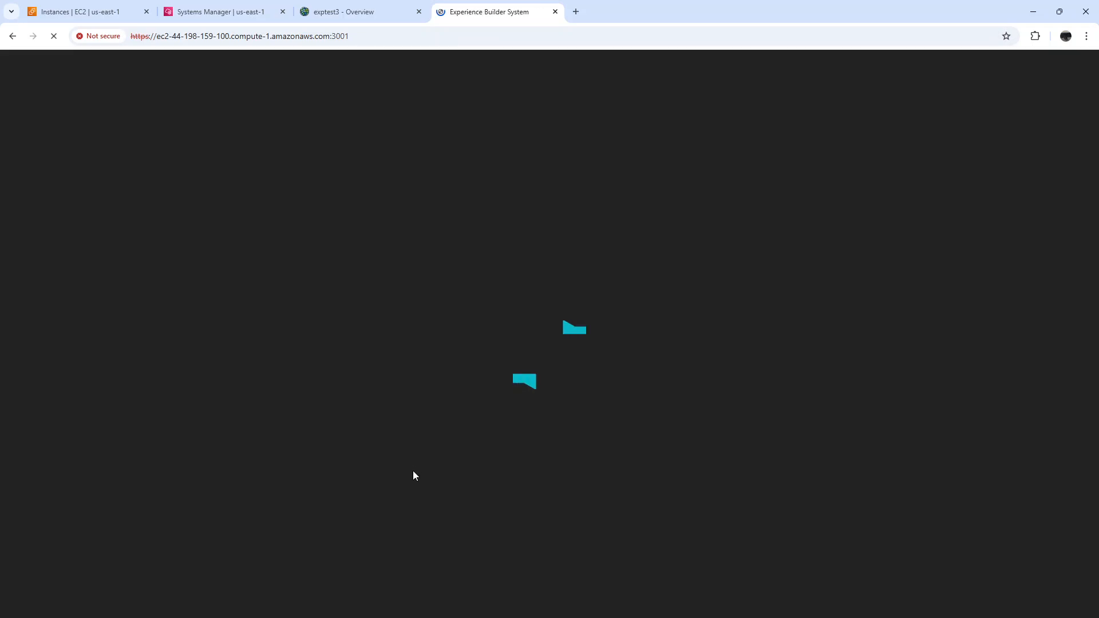
left_click(338, 10)
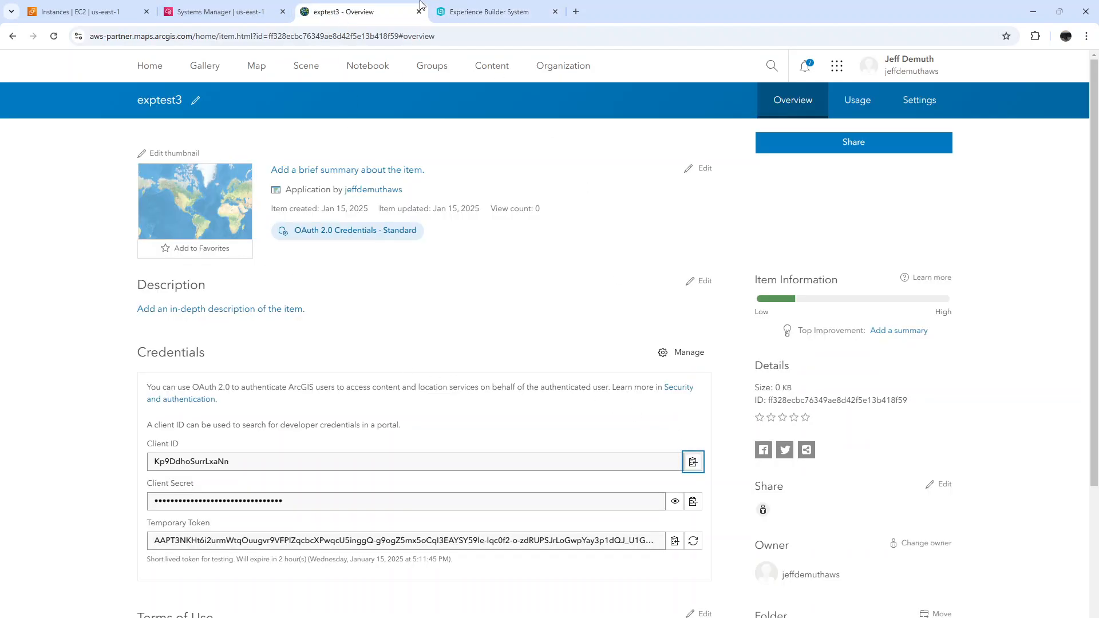
left_click(475, 14)
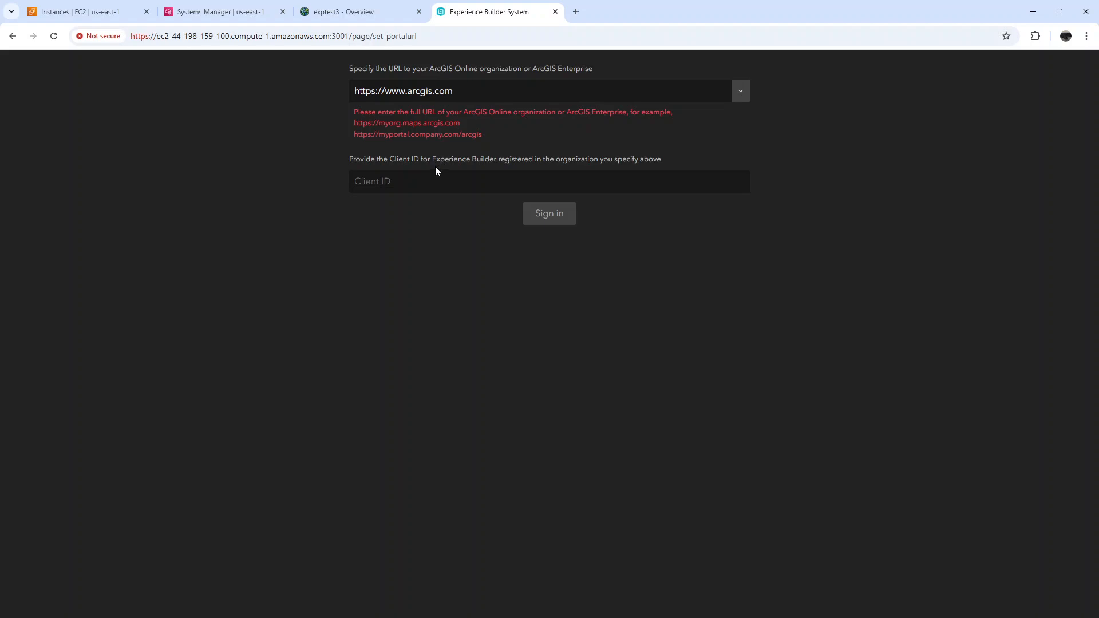
left_click(429, 180)
key("ctrl+v")
left_click_drag(469, 90, 351, 93)
key("ctrl+v")
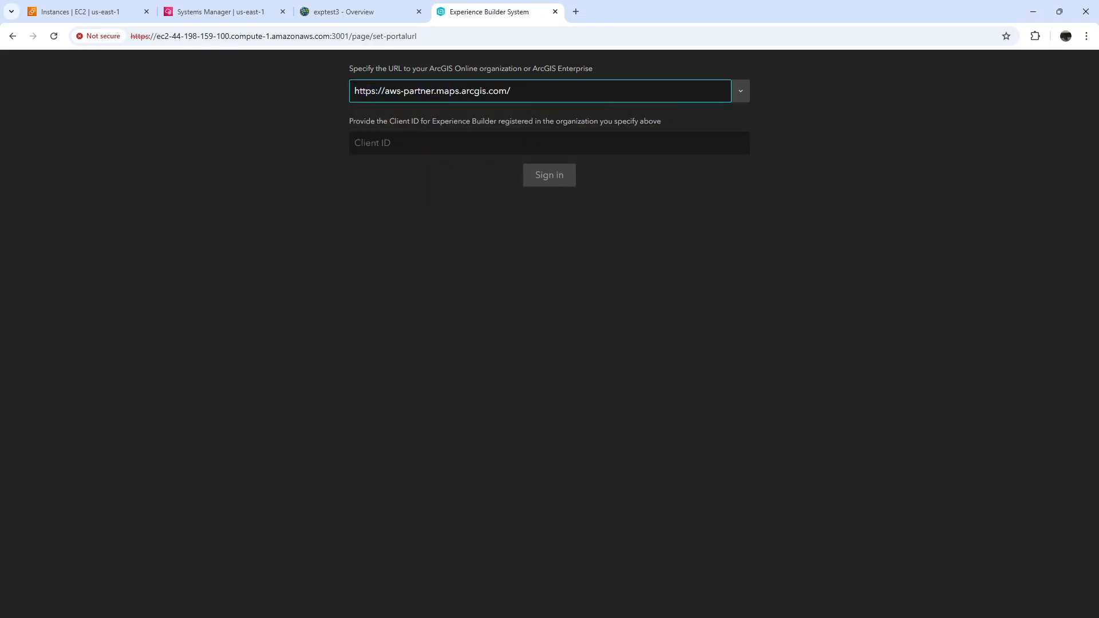
Copy the client ID of exptest3 into the Experience Builder Client ID field, sign in, and allow account access
left_click(415, 9)
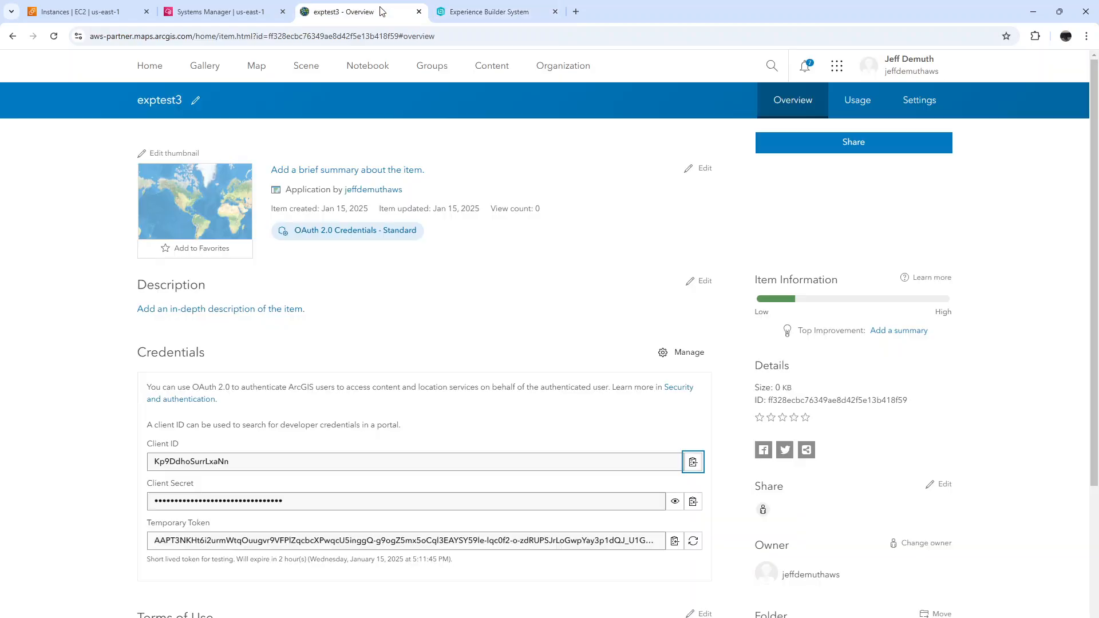
left_click(693, 462)
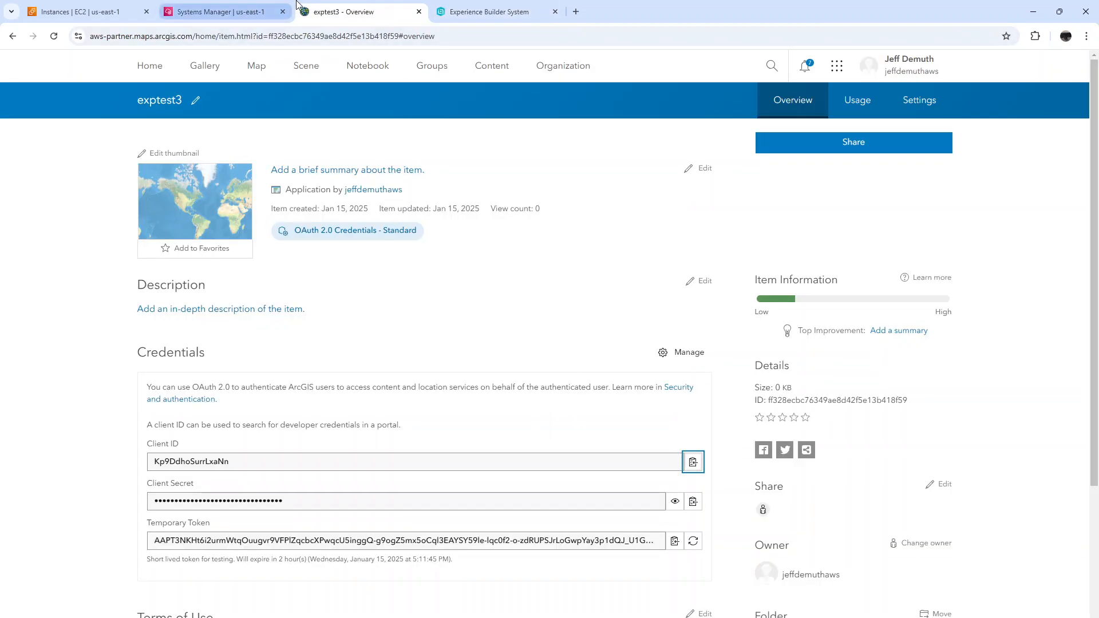
left_click(474, 9)
left_click(447, 149)
key("ctrl+v")
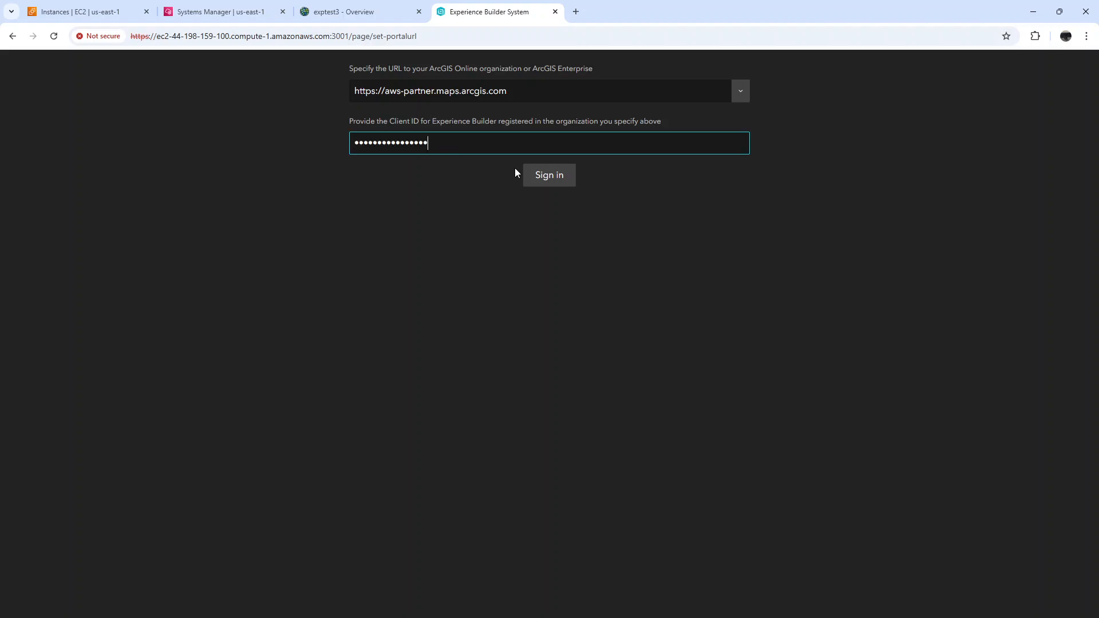
left_click(554, 179)
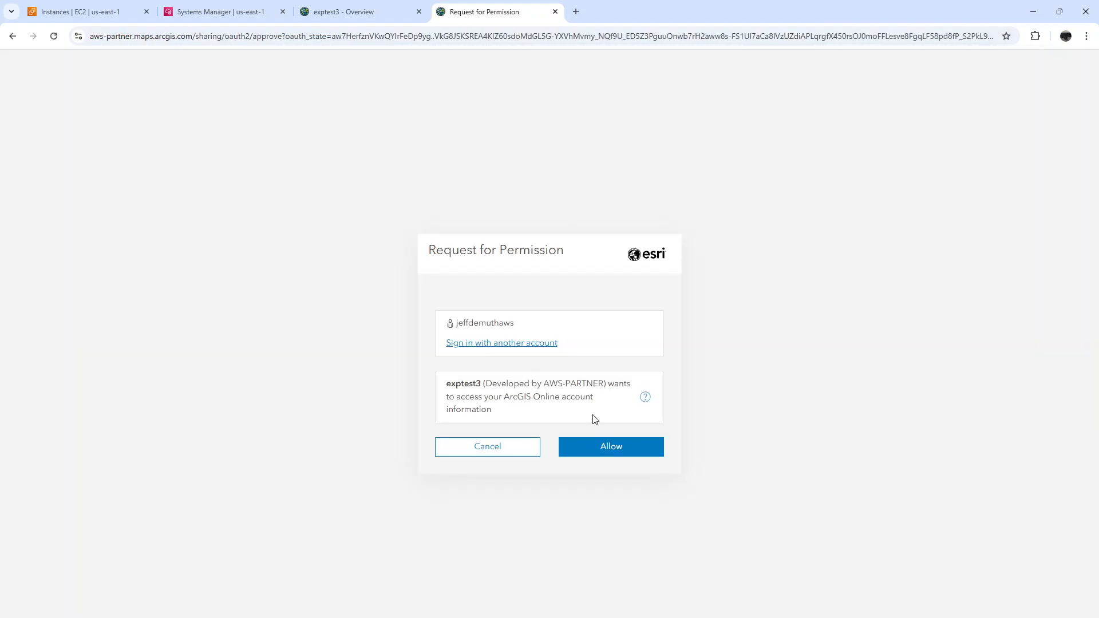
left_click(606, 453)
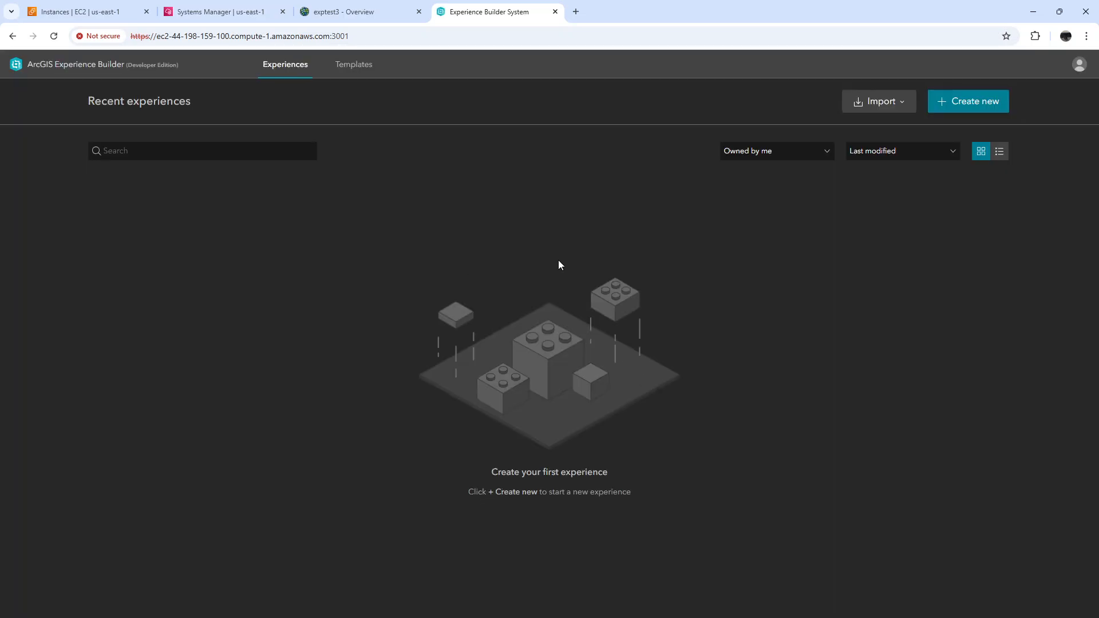
Create a new experience from the Blank fullscreen template and skip the getting-started tour
left_click(980, 103)
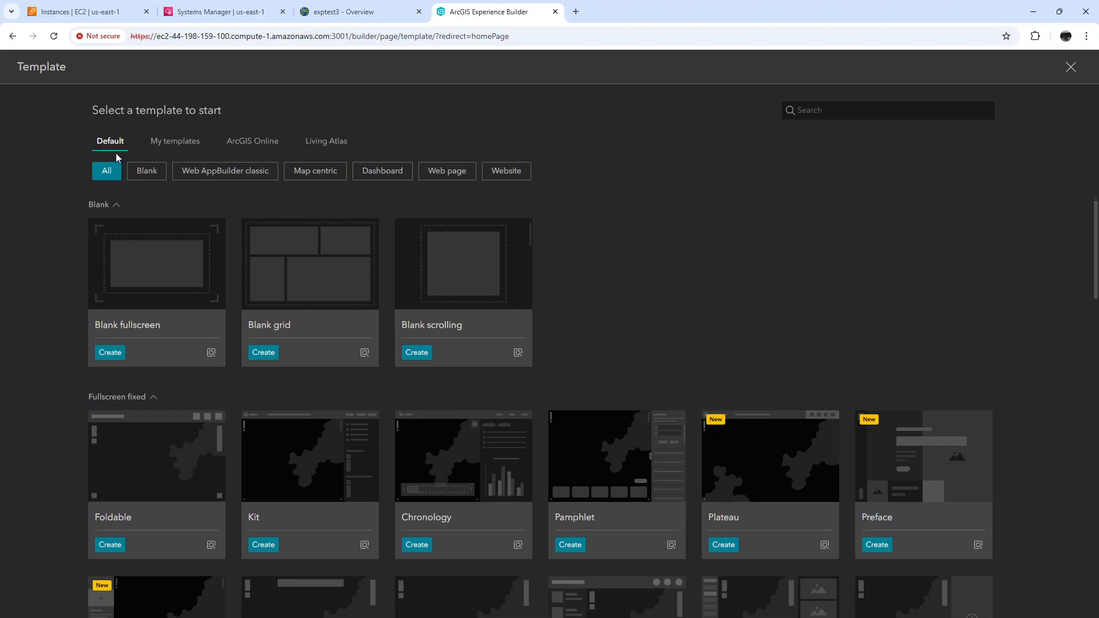
mouse_move(167, 270)
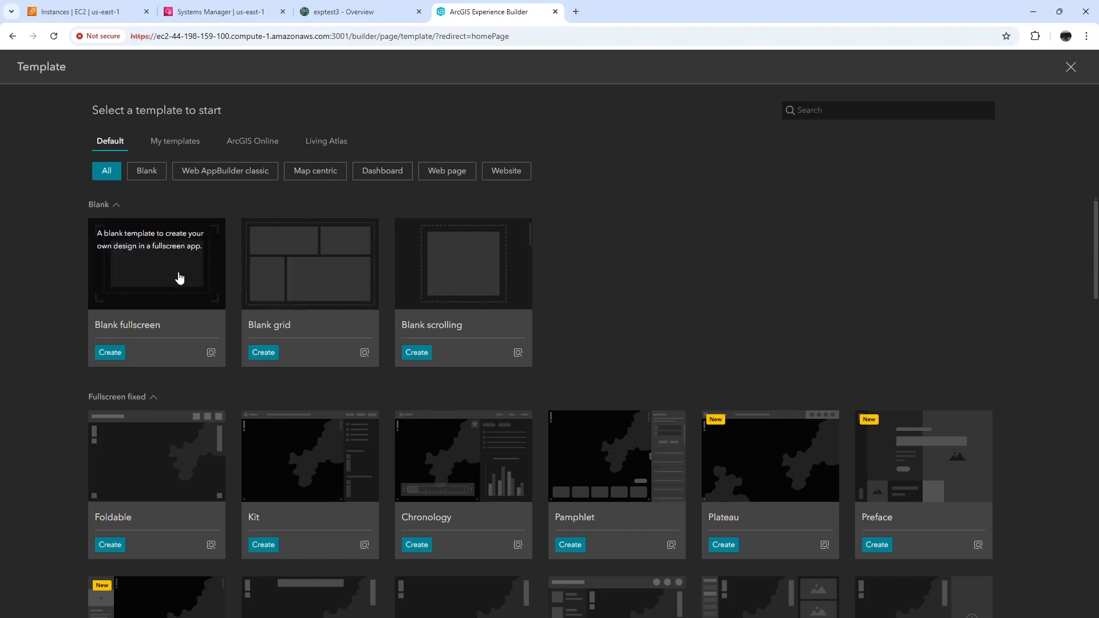
left_click(109, 353)
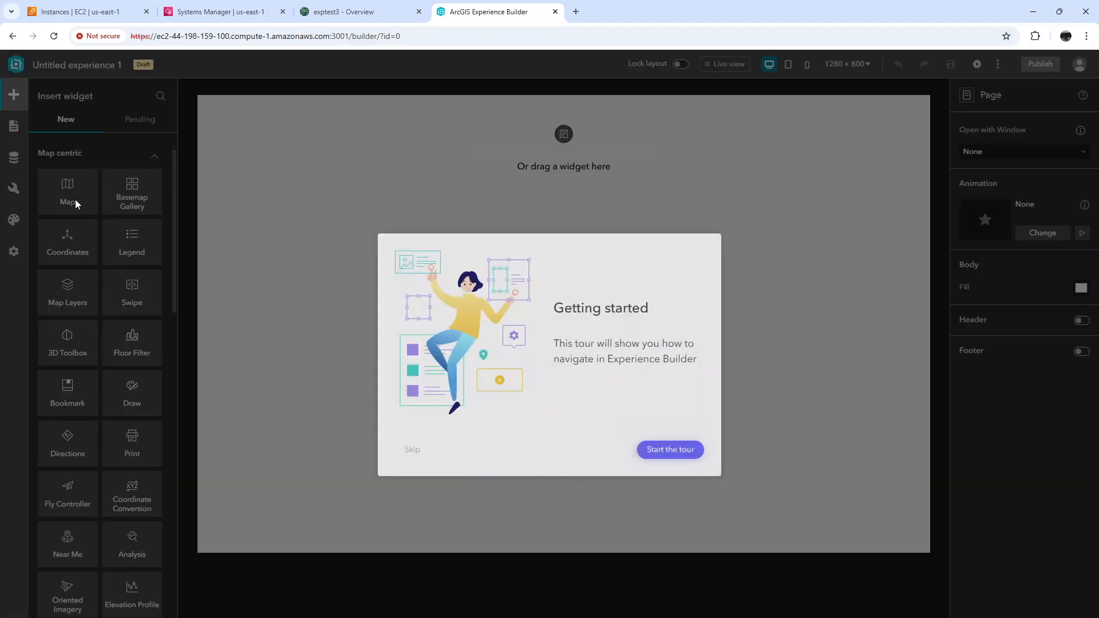
left_click(408, 451)
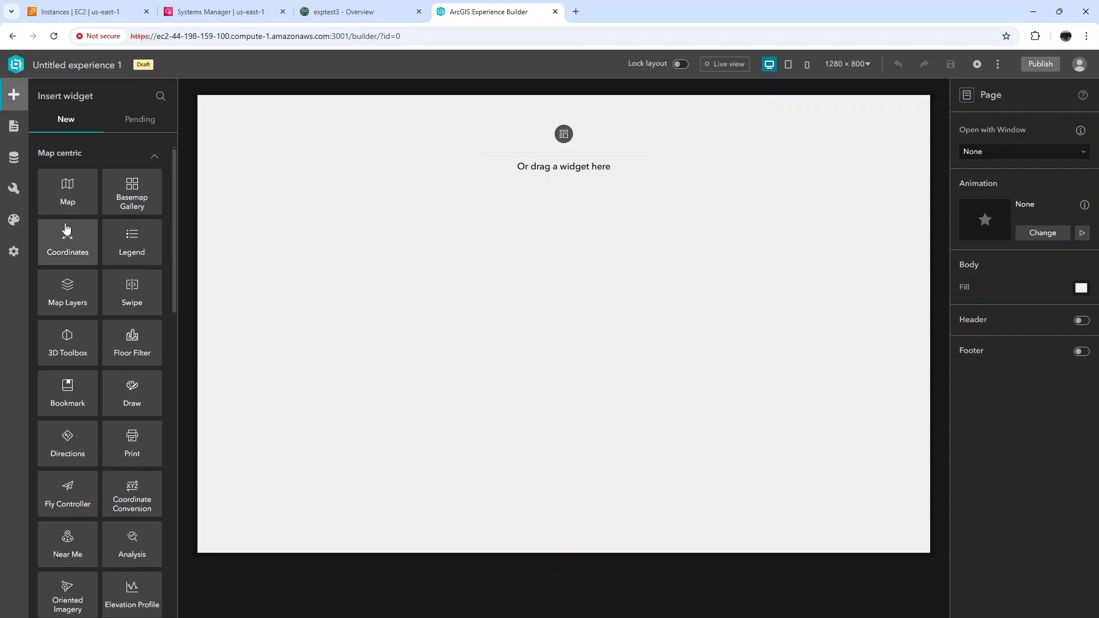
Place a Map widget on the blank page and enlarge it toward the page's lower right
left_click_drag(67, 193, 383, 289)
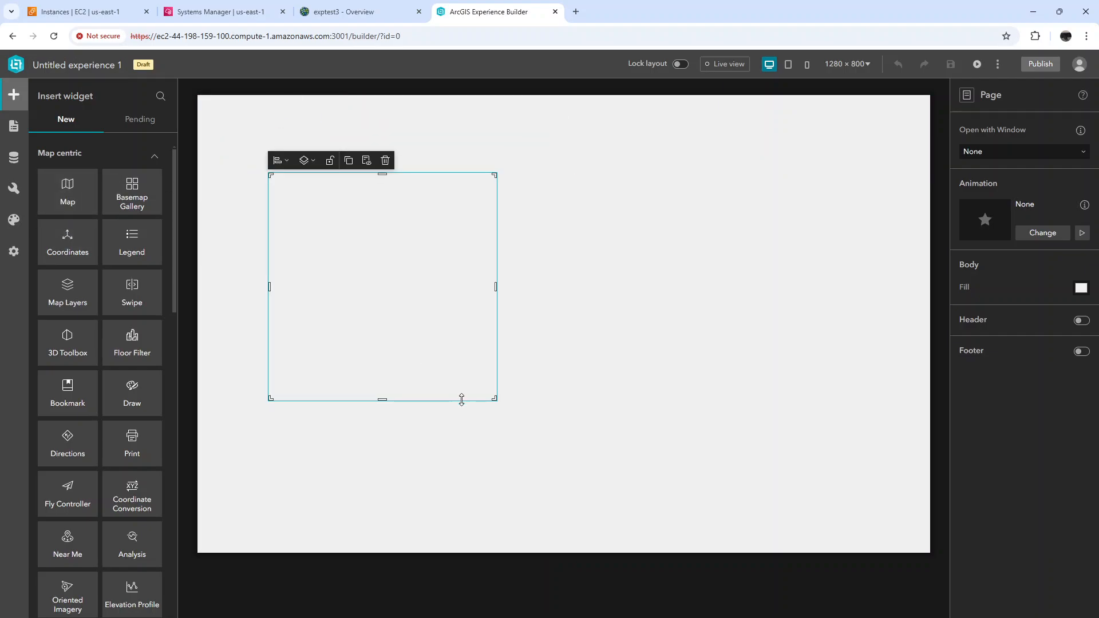
left_click_drag(495, 399, 705, 490)
Add a Text widget above the map with the text "Hello World!"
scroll(119, 303, "down", 10)
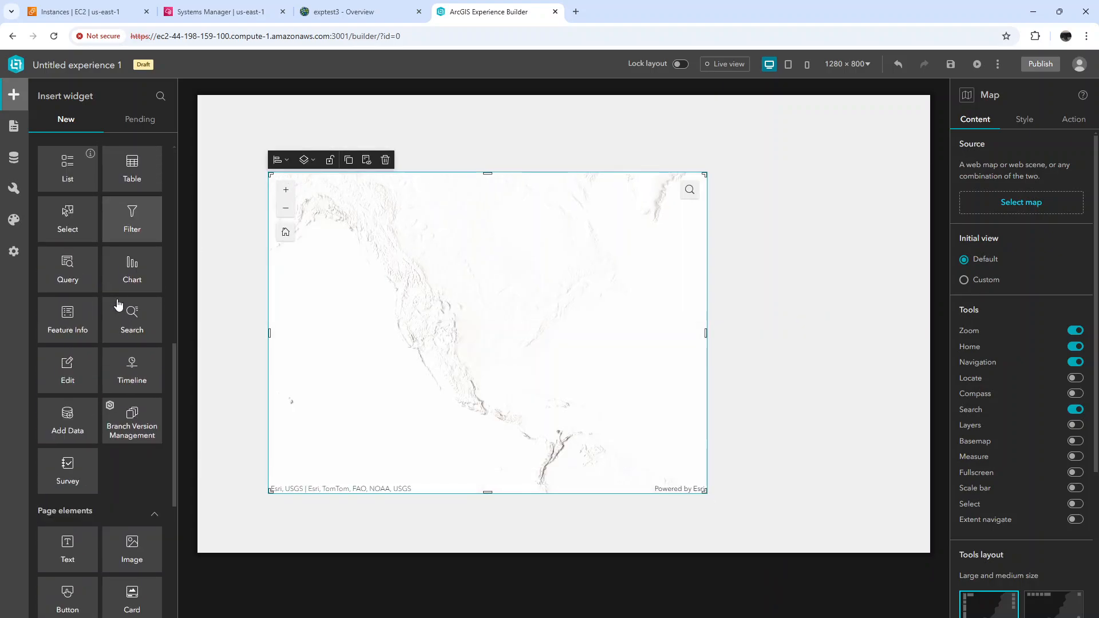
scroll(118, 298, "down", 3)
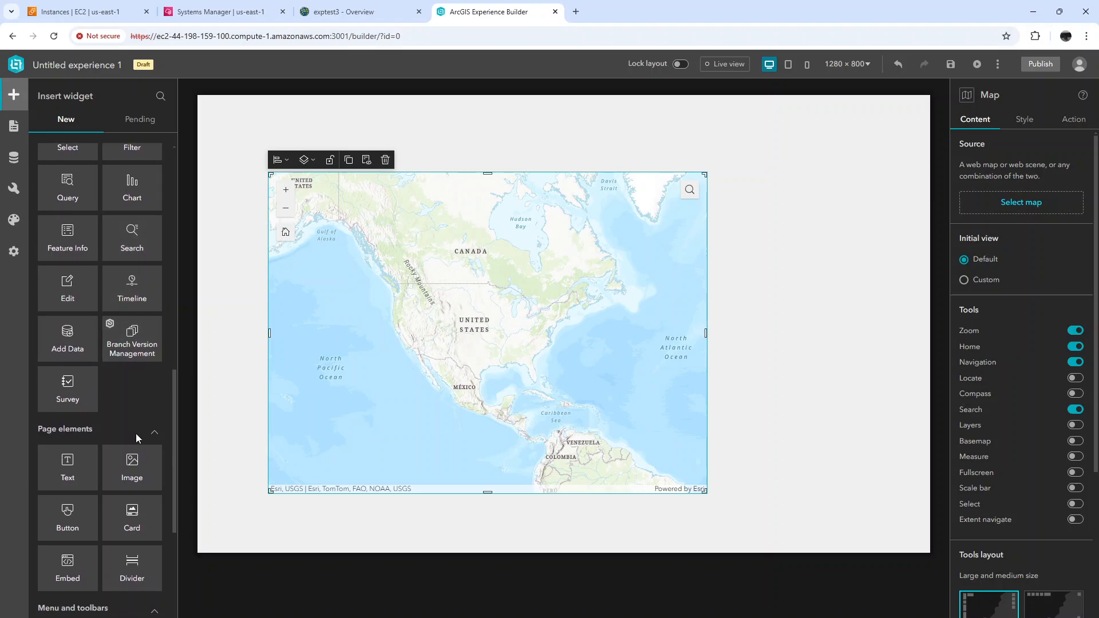
left_click_drag(74, 461, 377, 133)
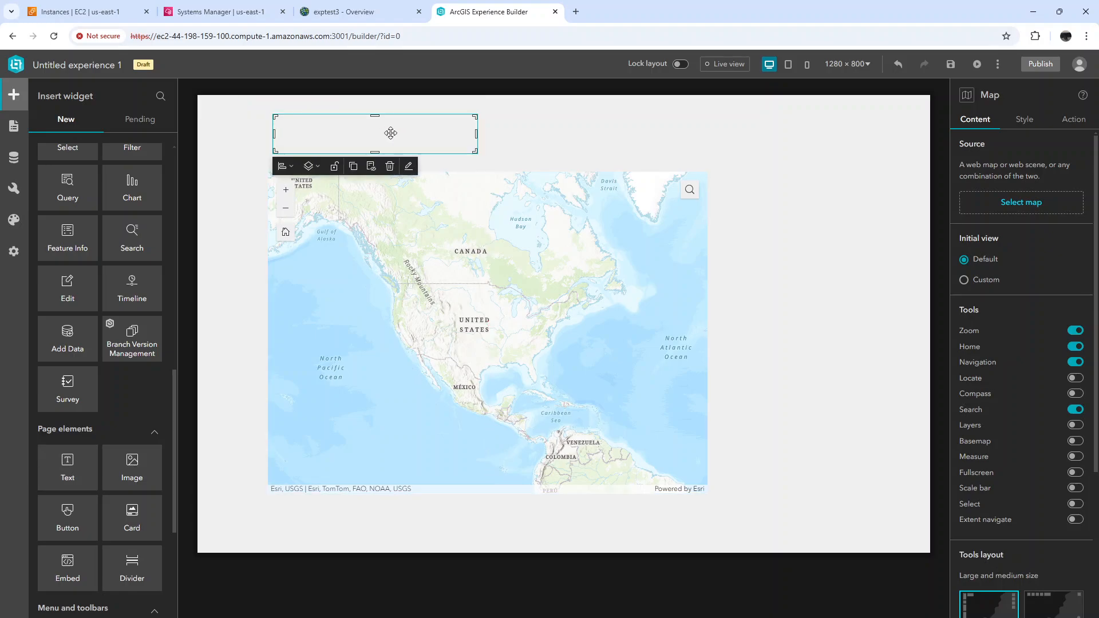
double_click(390, 131)
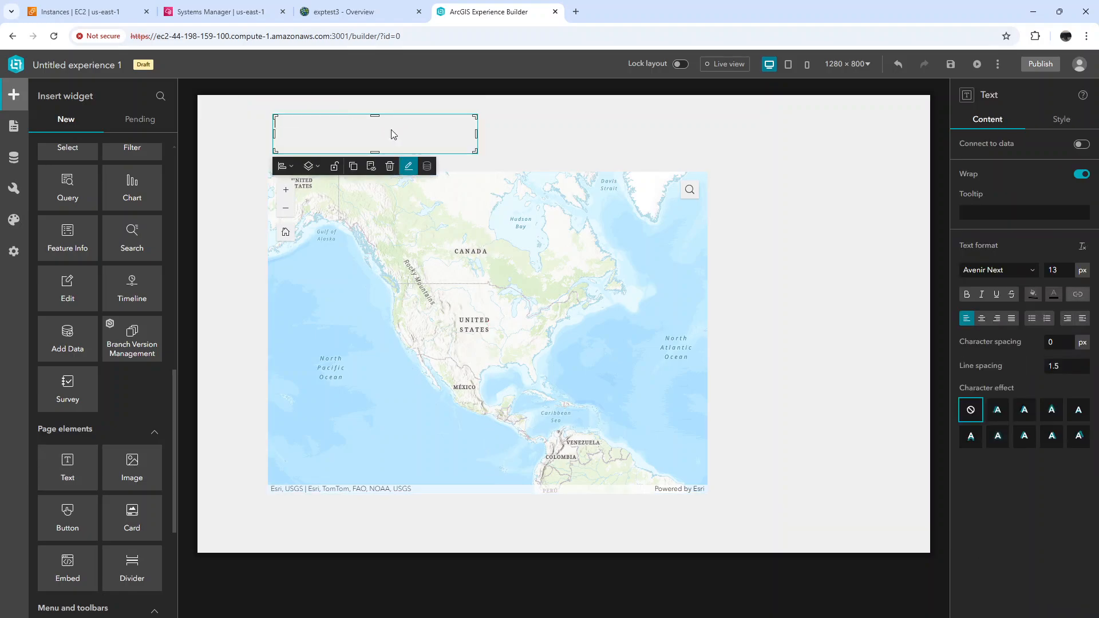
type("Hello World!")
left_click(603, 145)
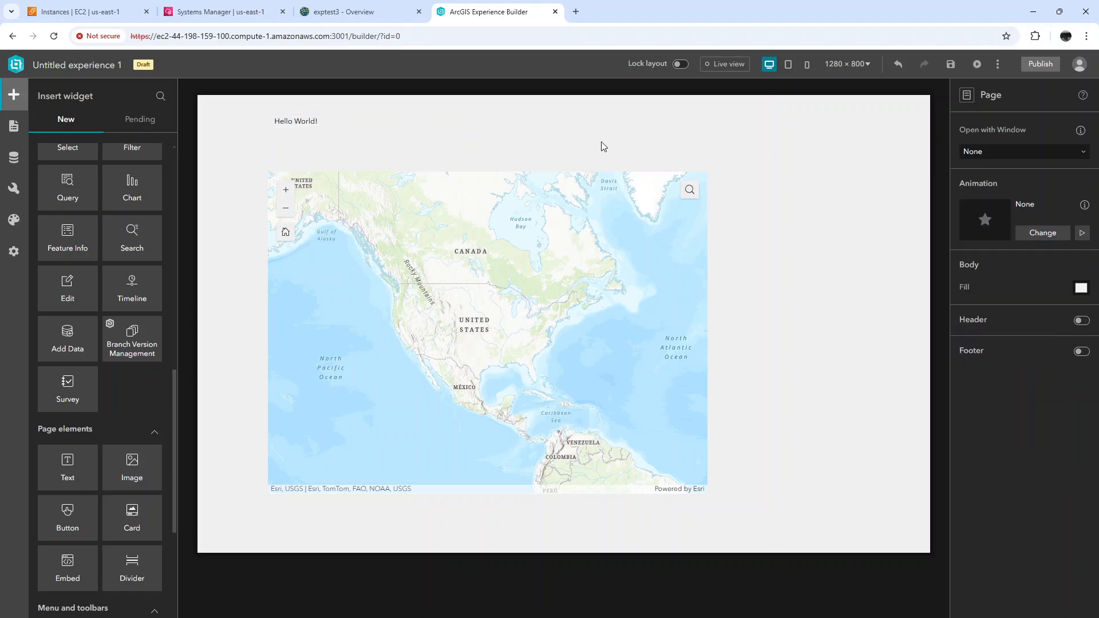
Rename the experience as MyMap
scroll(90, 223, "up", 10)
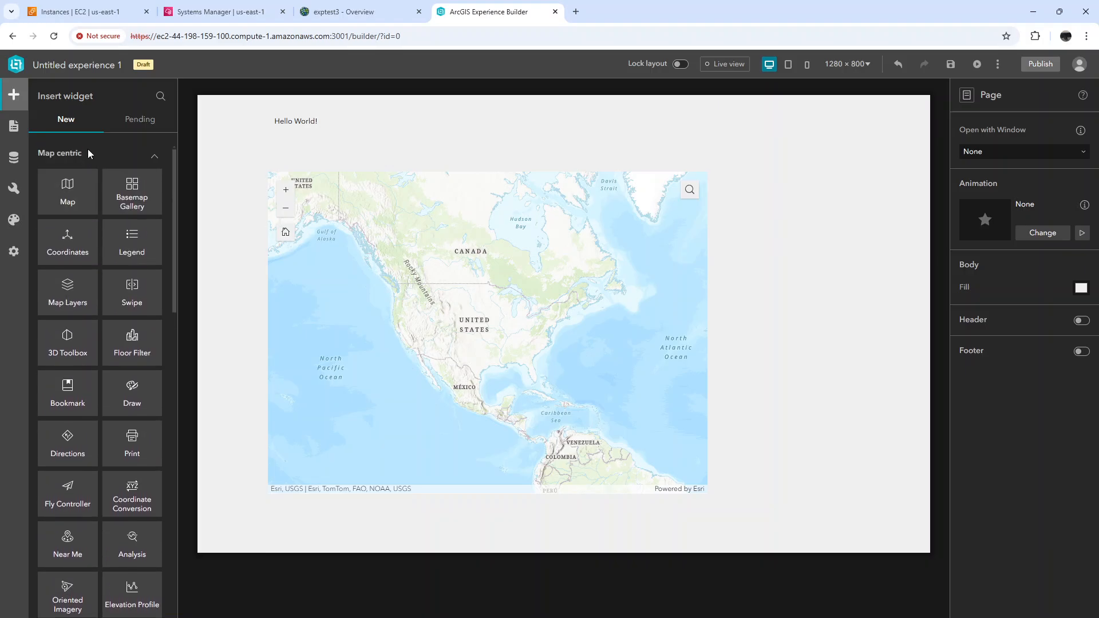
left_click(97, 64)
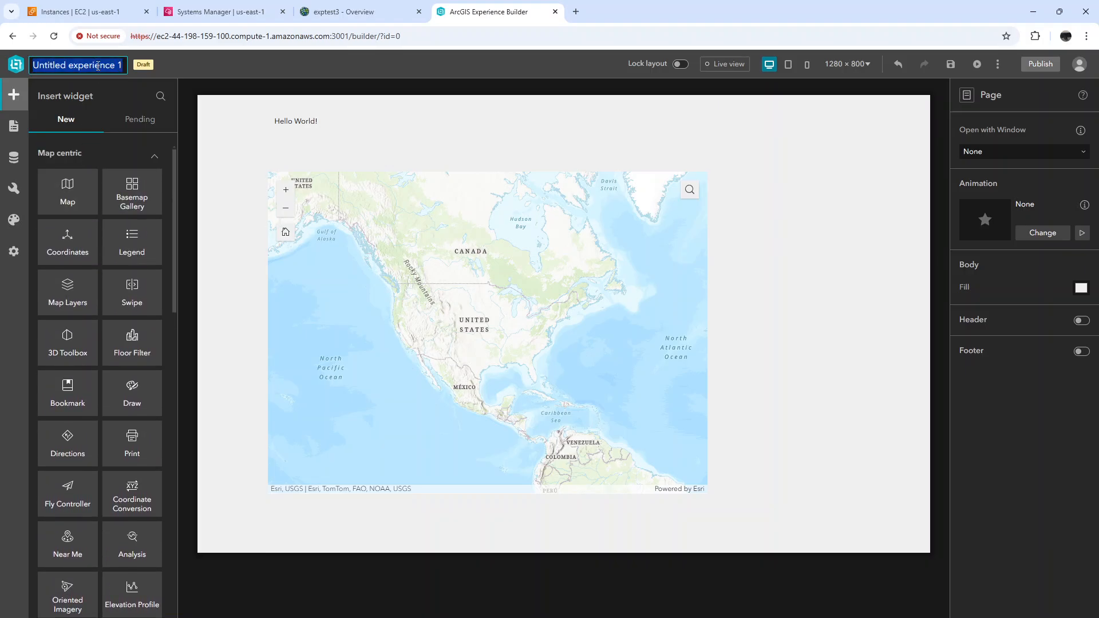
type("MyMap")
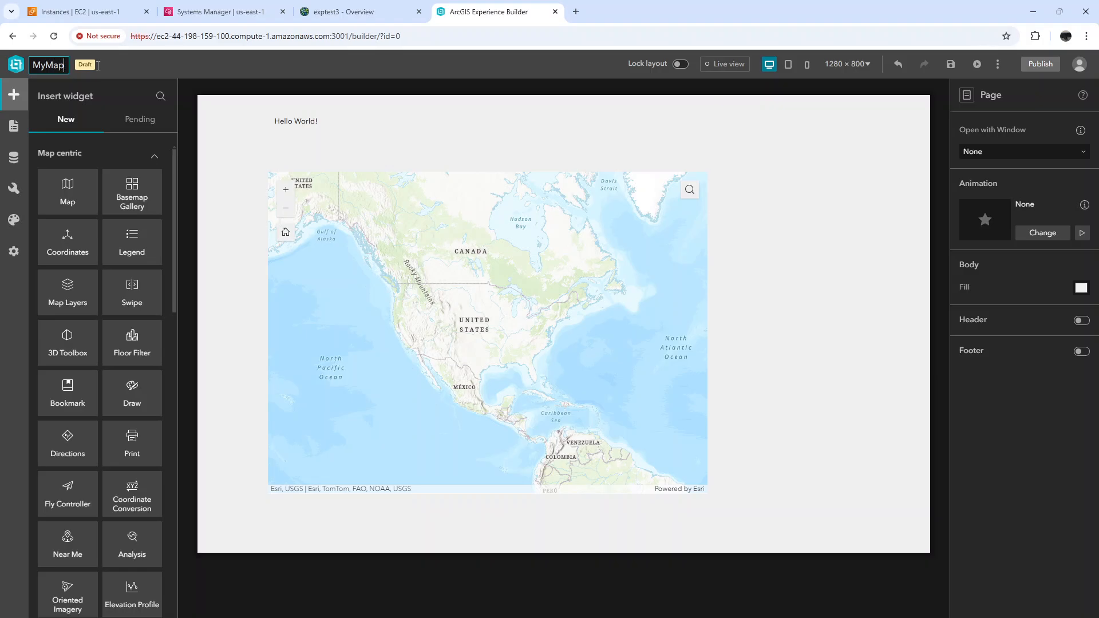
left_click(756, 258)
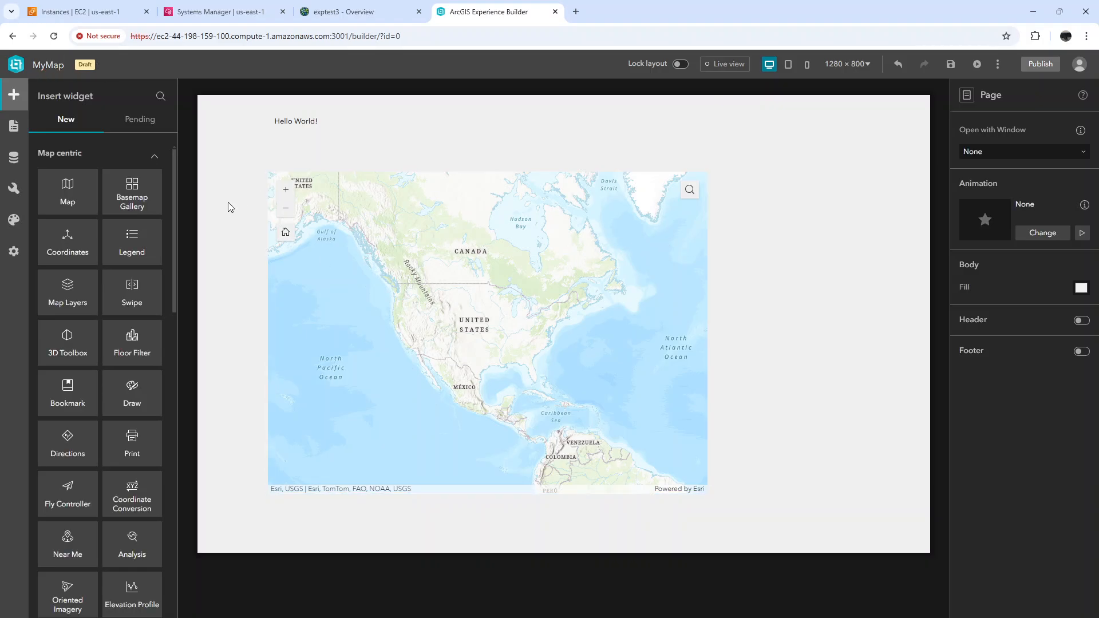
left_click_drag(135, 239, 735, 342)
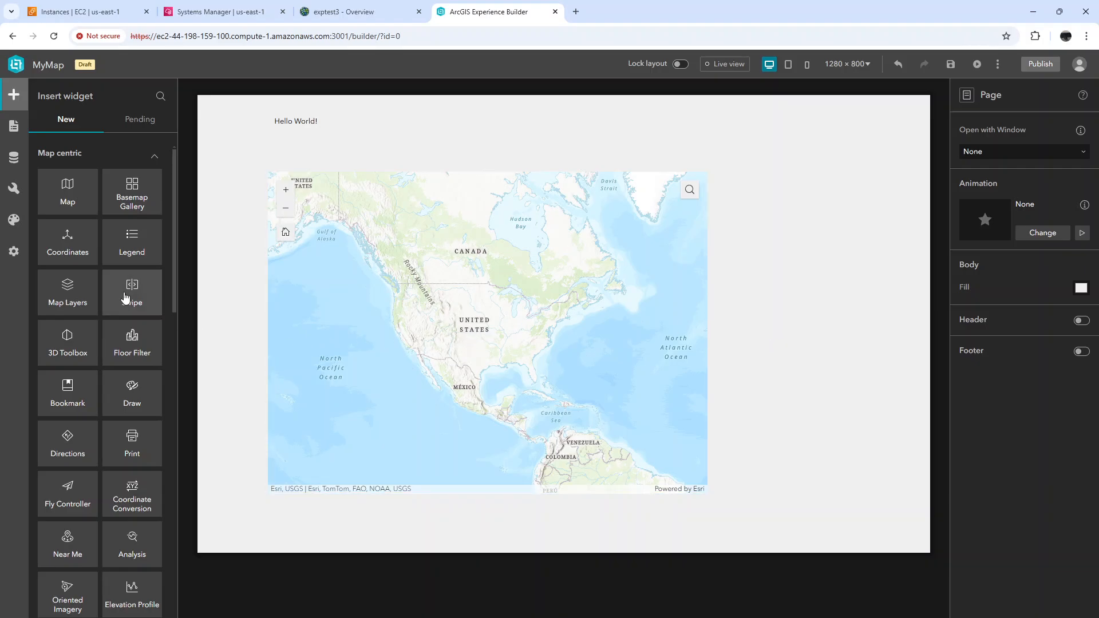
scroll(127, 298, "down", 2)
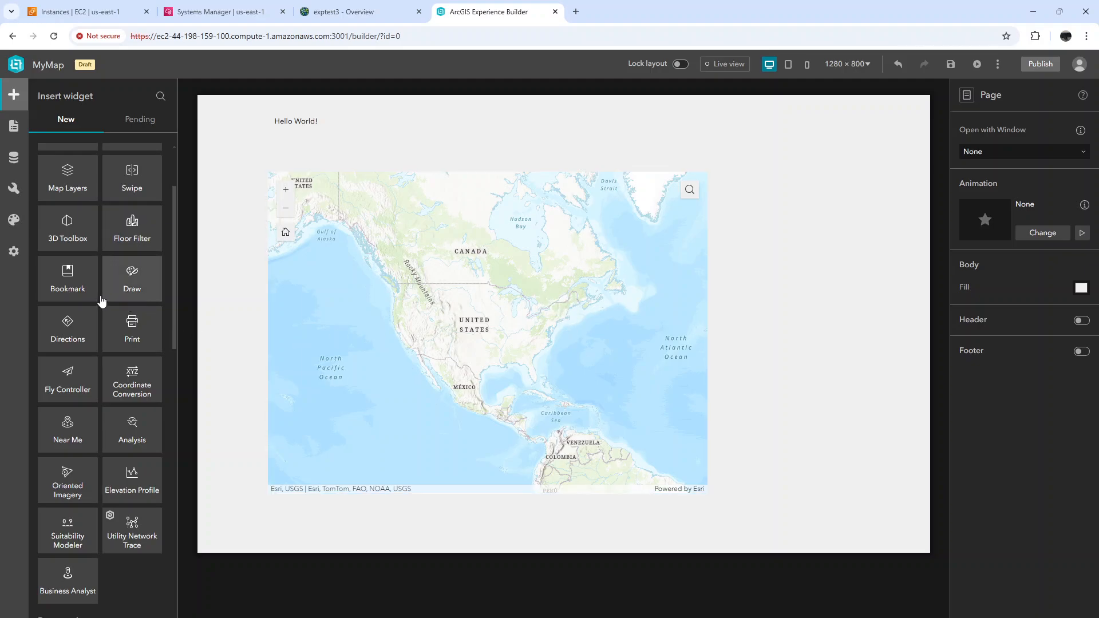
Save the MyMap experience and publish it
scroll(101, 300, "down", 3)
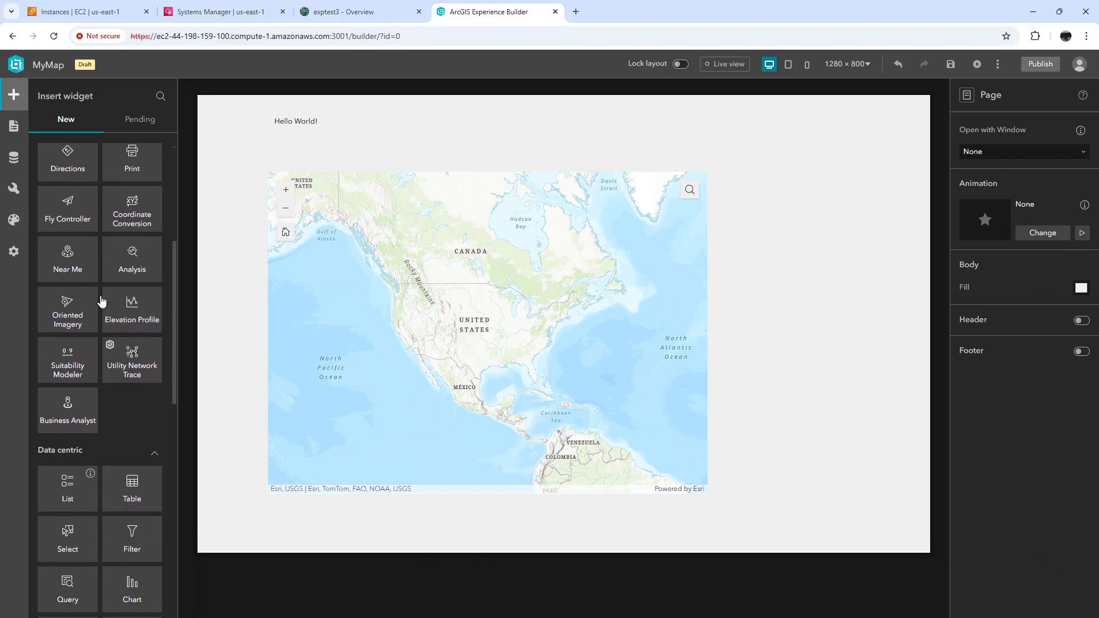
scroll(101, 300, "up", 5)
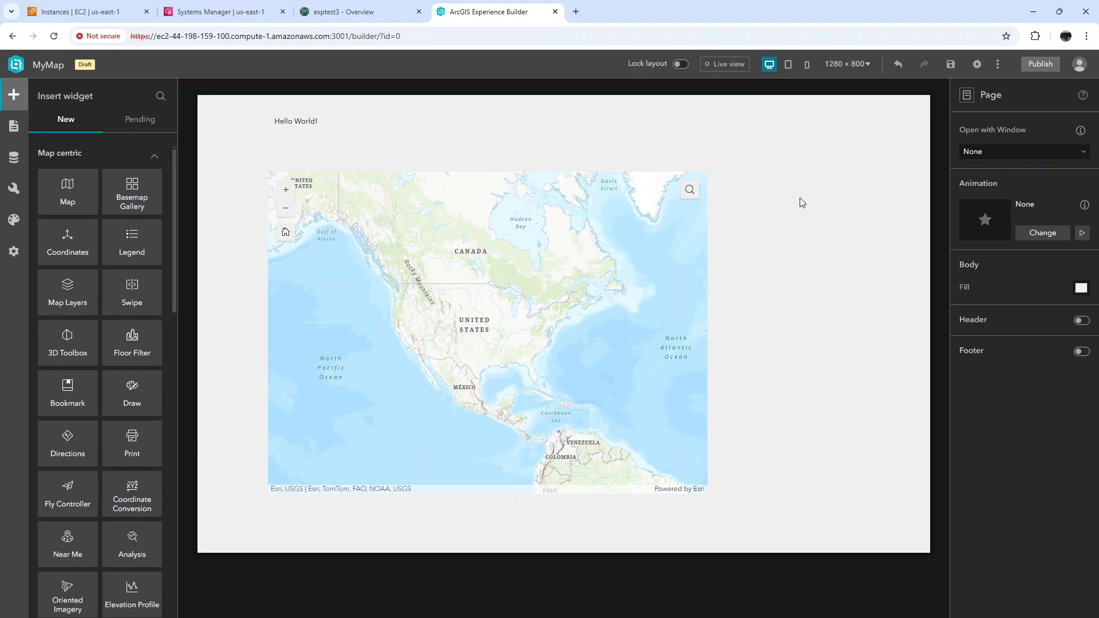
left_click(999, 66)
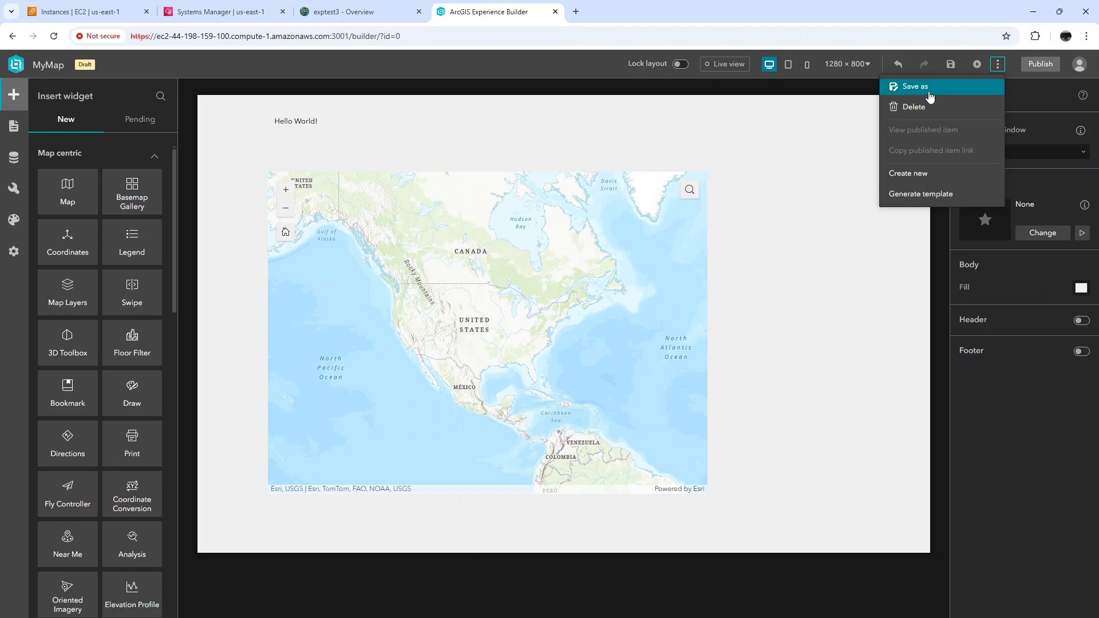
left_click(952, 67)
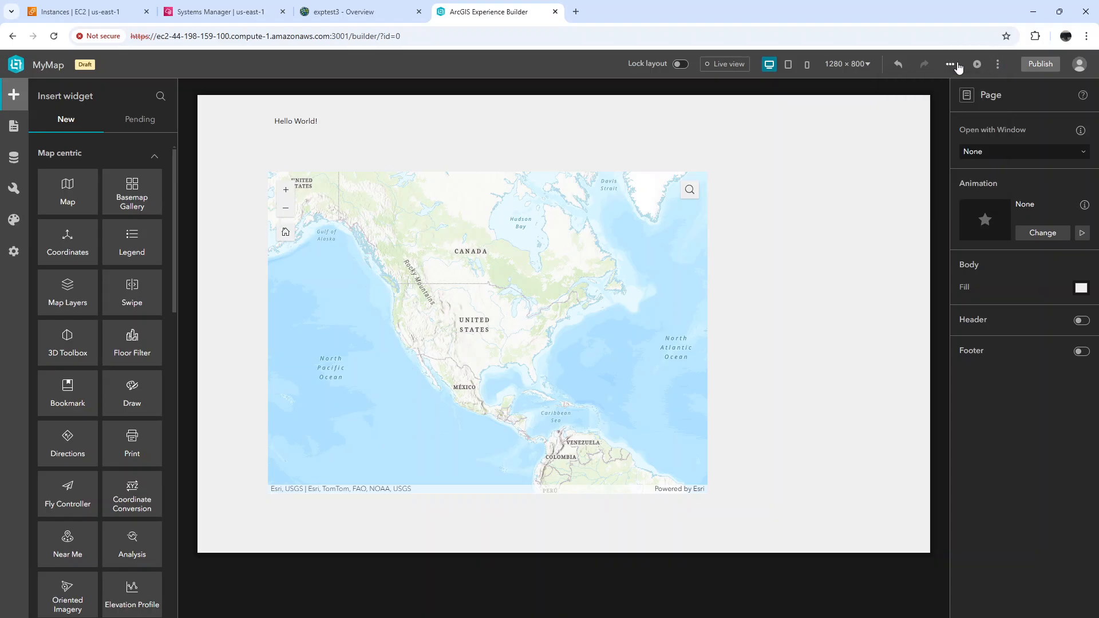
left_click(1040, 63)
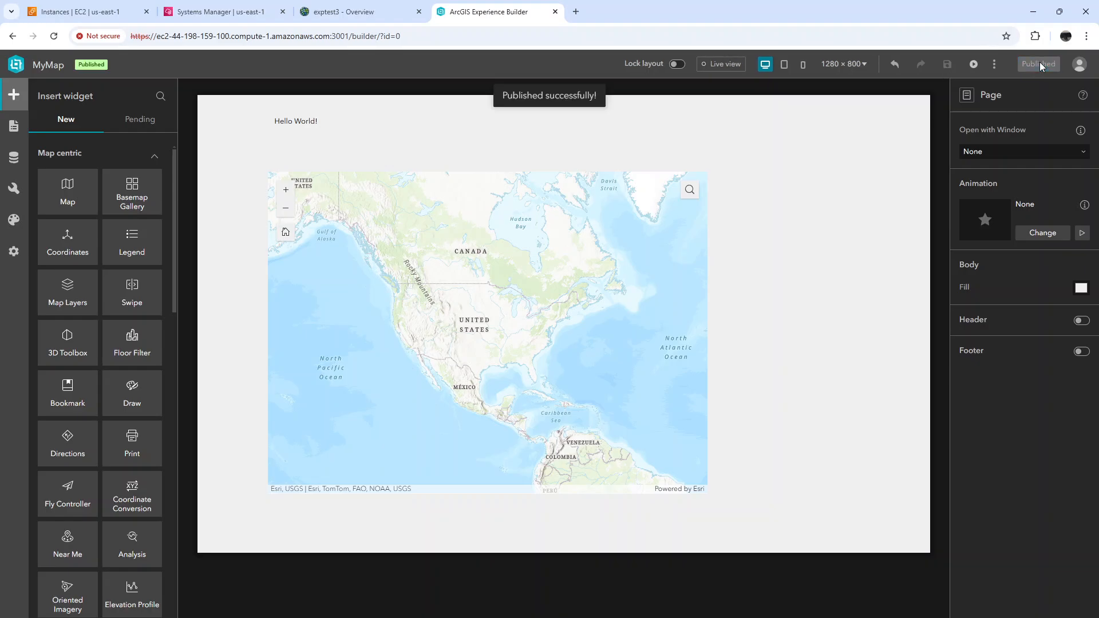
Download the published MyMap experience as a zip file
left_click(1080, 66)
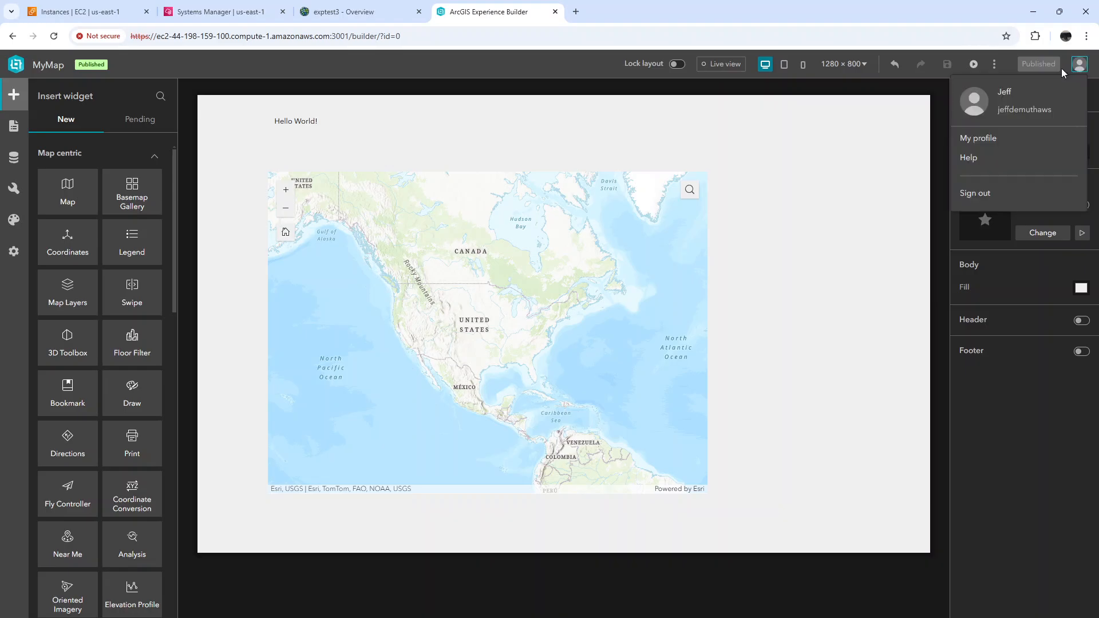
left_click(994, 65)
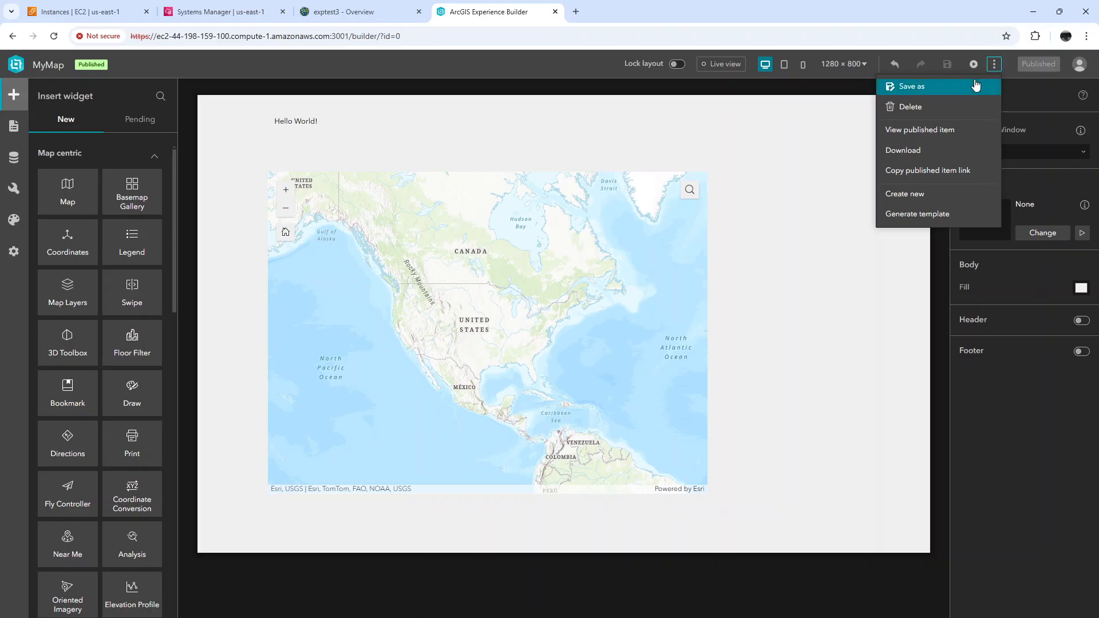
left_click(909, 152)
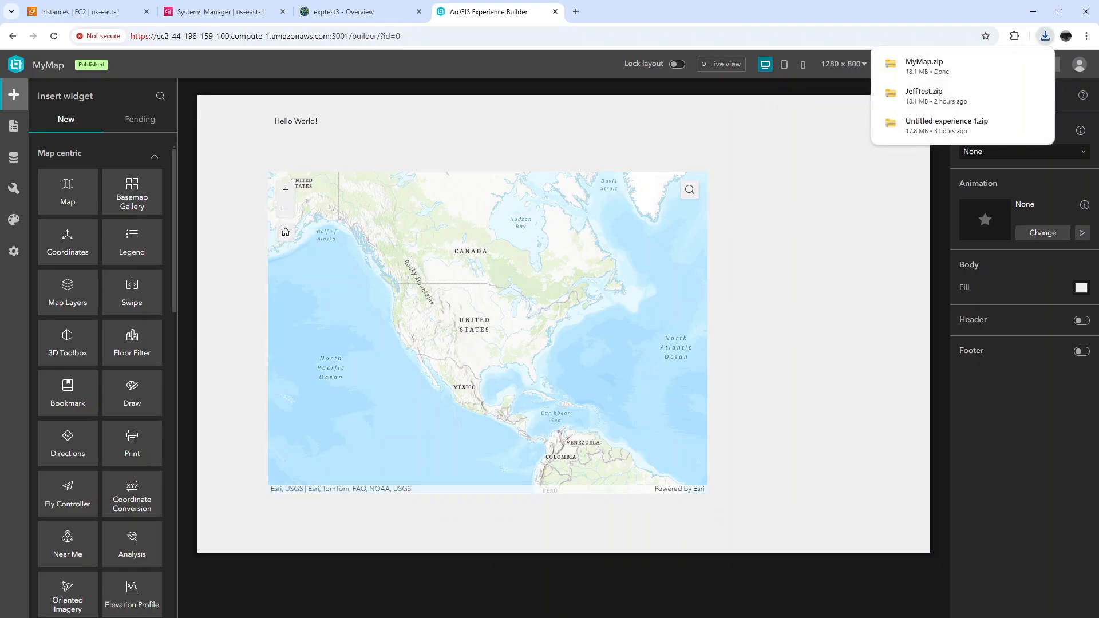
Switch to File Explorer and open the downloaded MyMap zip in the Downloads folder to examine its contents
key("alt+Tab")
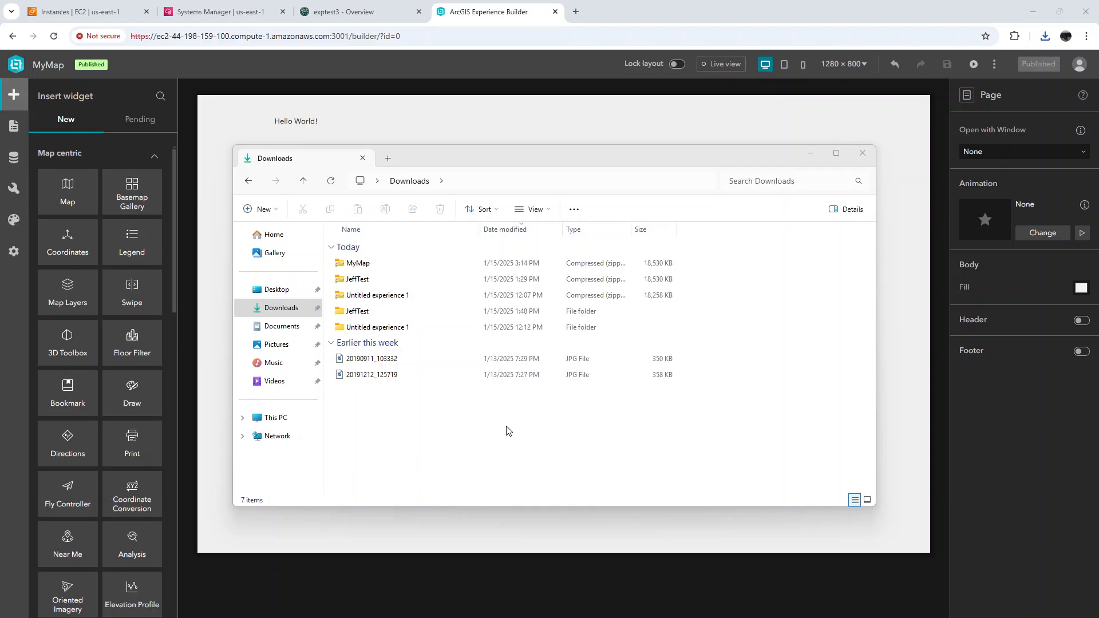
left_click_drag(521, 160, 590, 239)
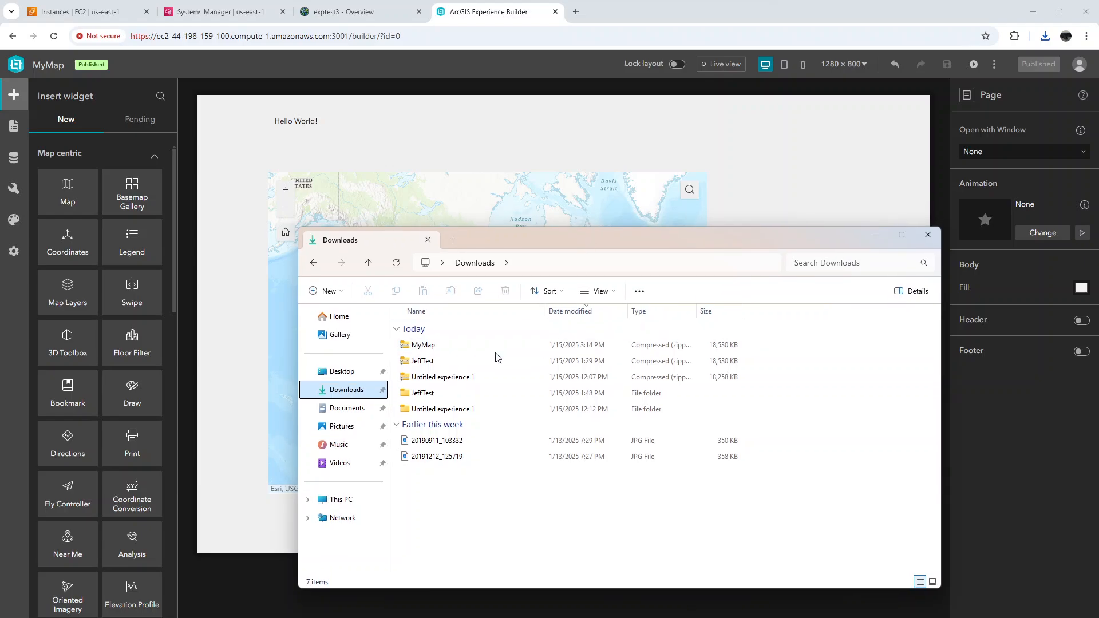
left_click(424, 344)
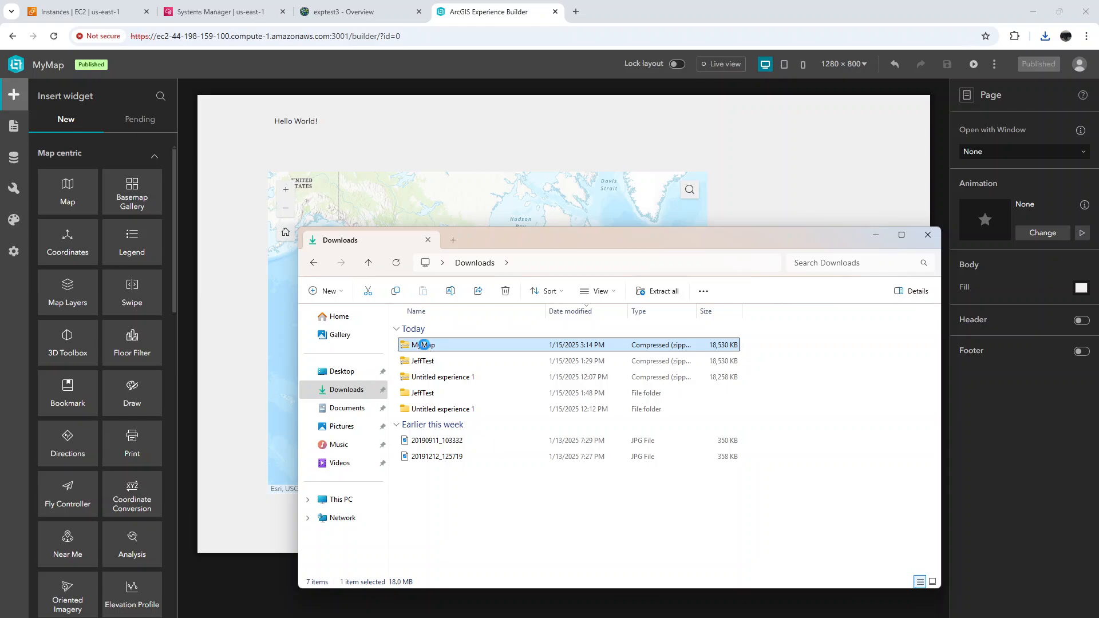
double_click(423, 344)
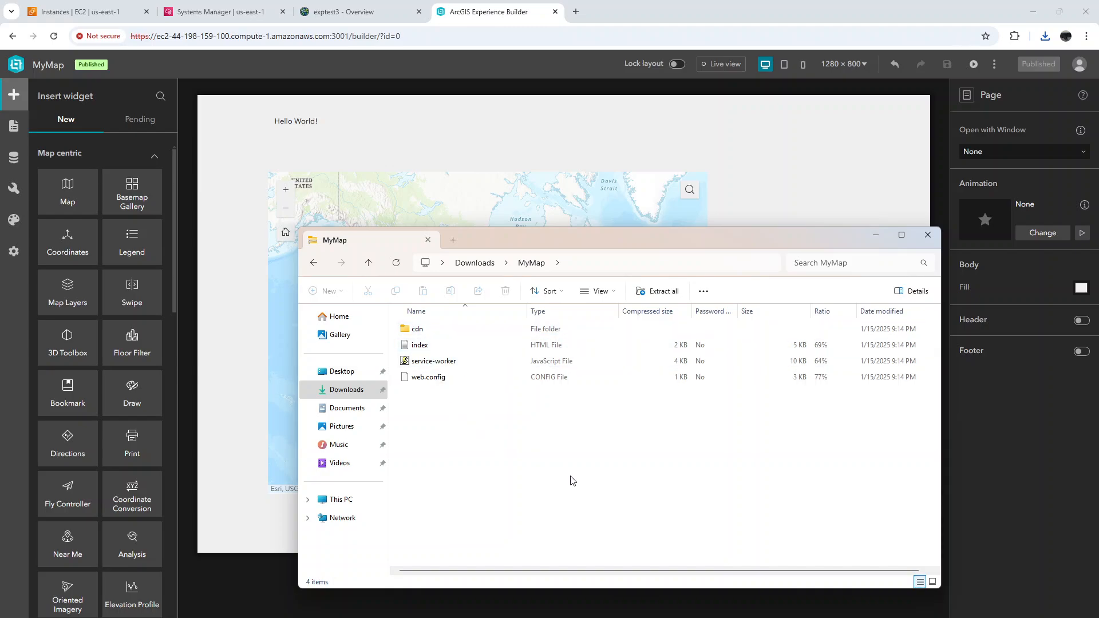
Switch to the Amazon S3 console in the incognito Chrome window and open the experiencebuilder/exp3/ folder
mouse_move(639, 617)
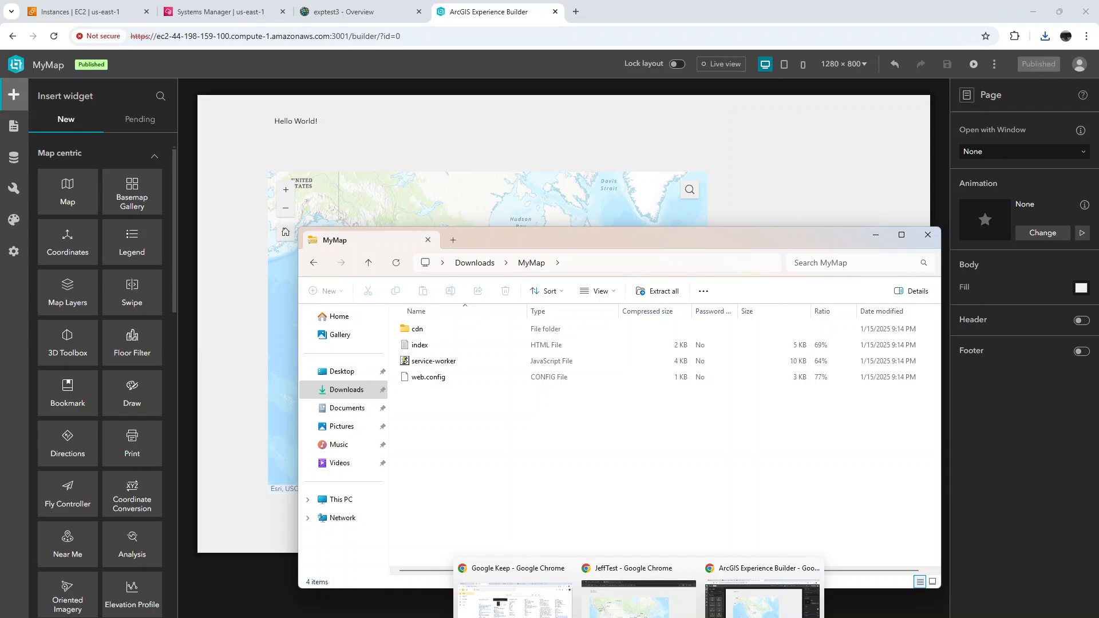
left_click(770, 607)
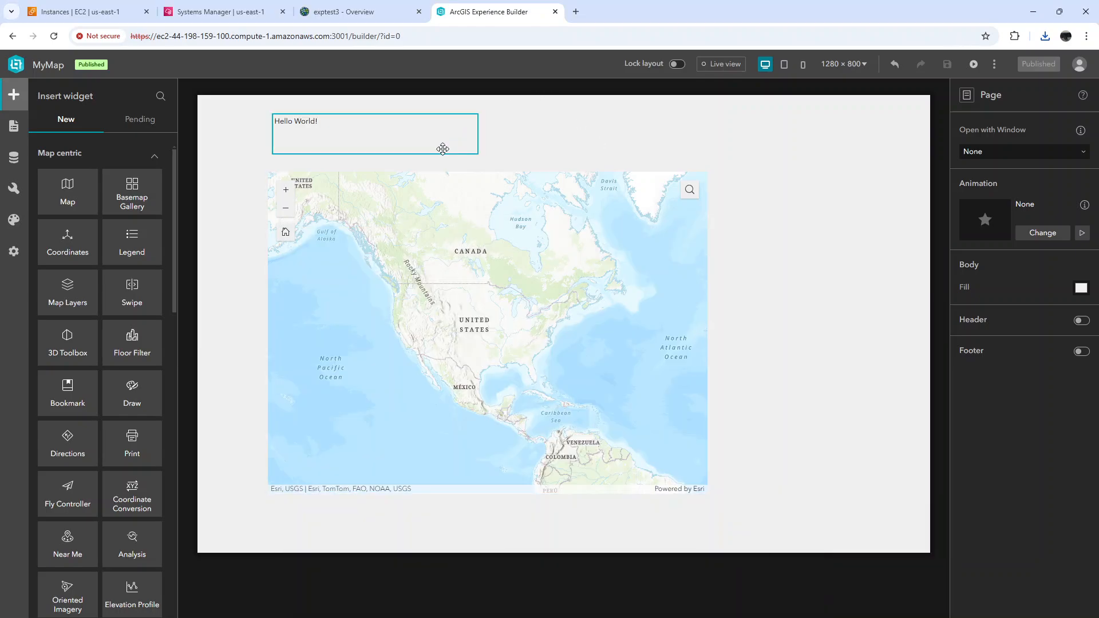
mouse_move(639, 617)
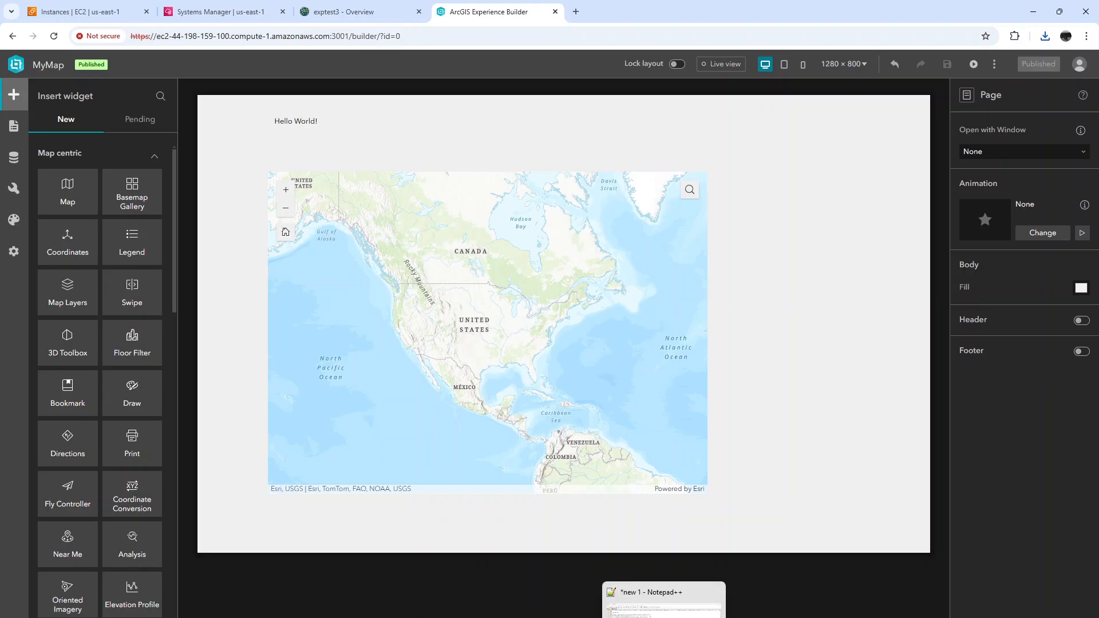
left_click(614, 615)
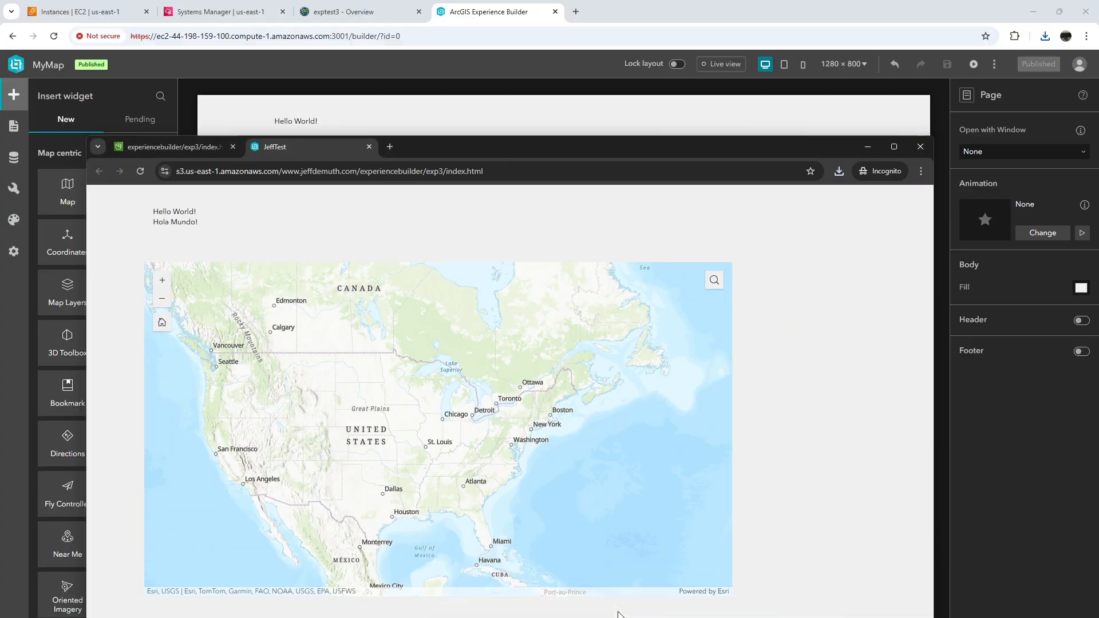
left_click(149, 149)
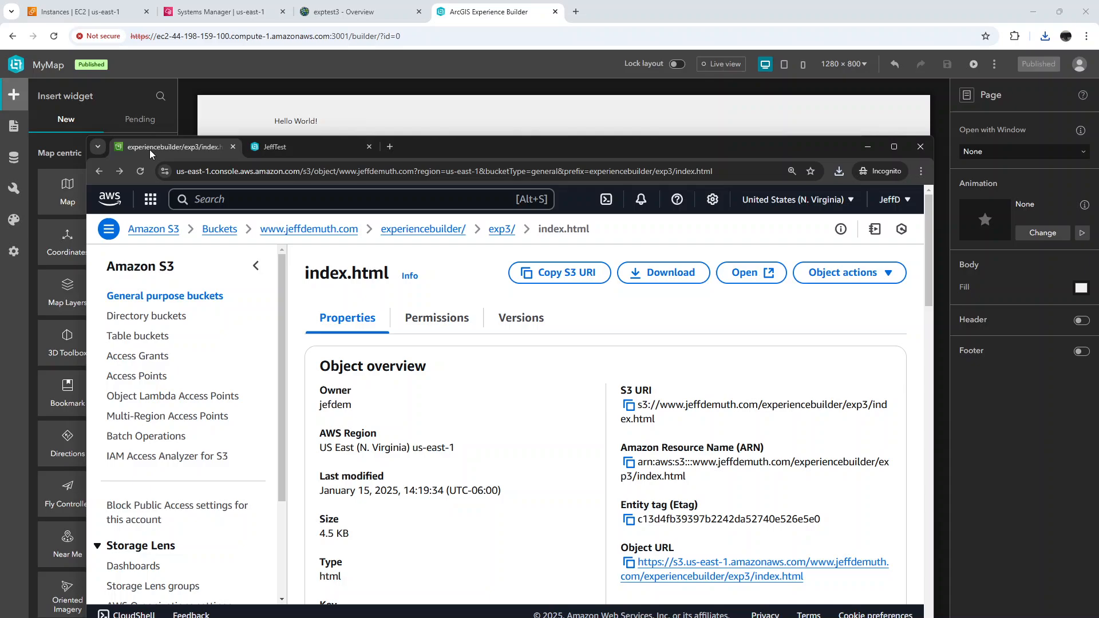
double_click(660, 150)
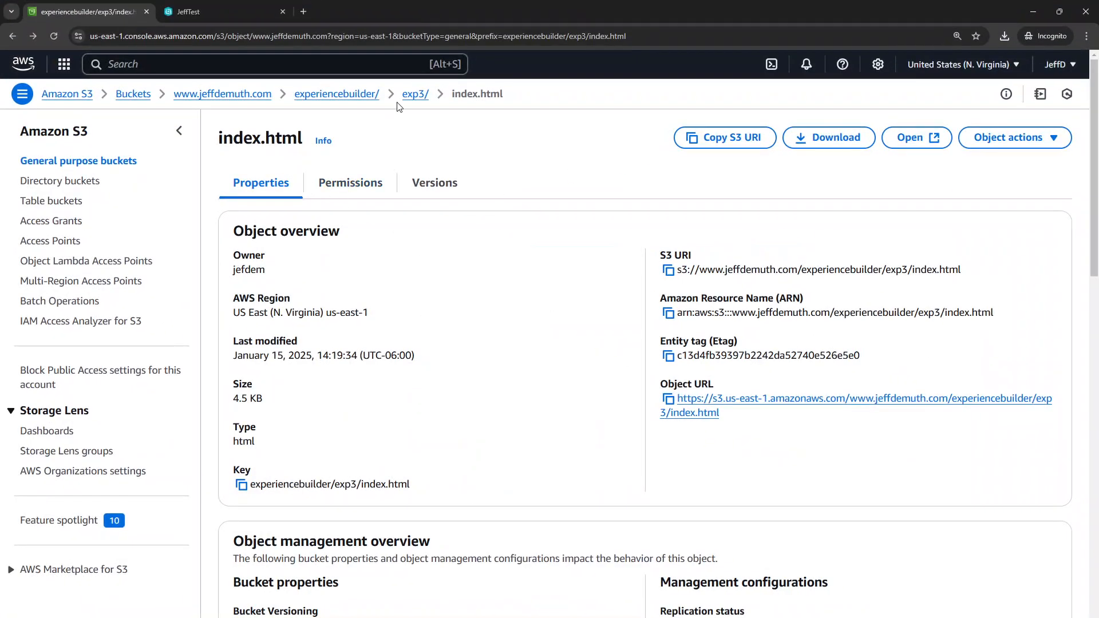
left_click(412, 95)
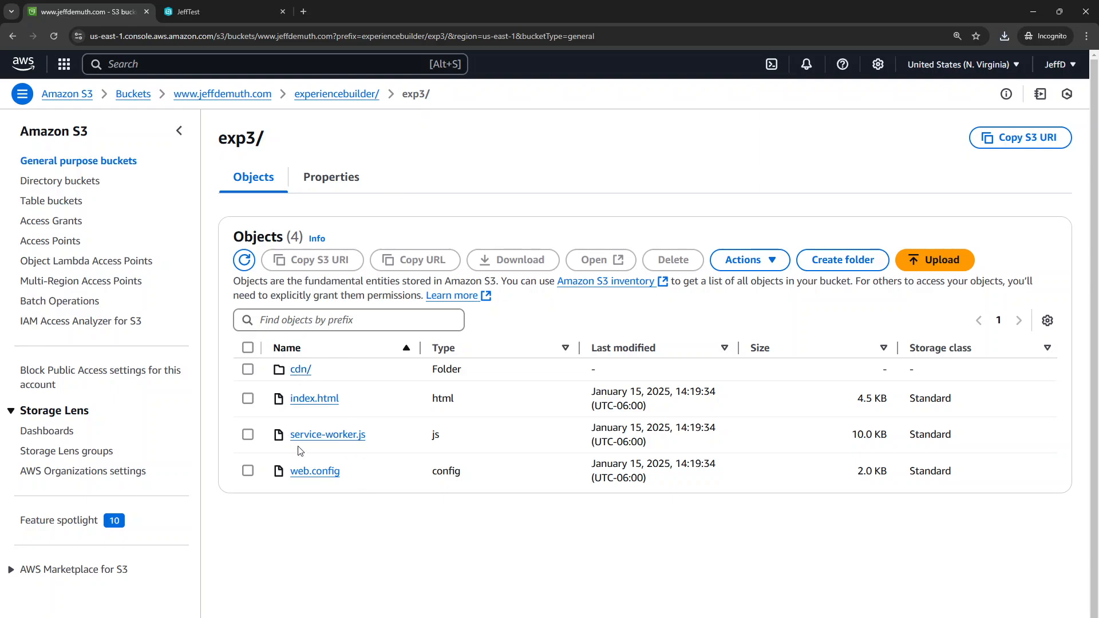
Check the Make public using ACL action for all objects in the exp3/ folder, leaving nothing selected
left_click(248, 347)
left_click(744, 260)
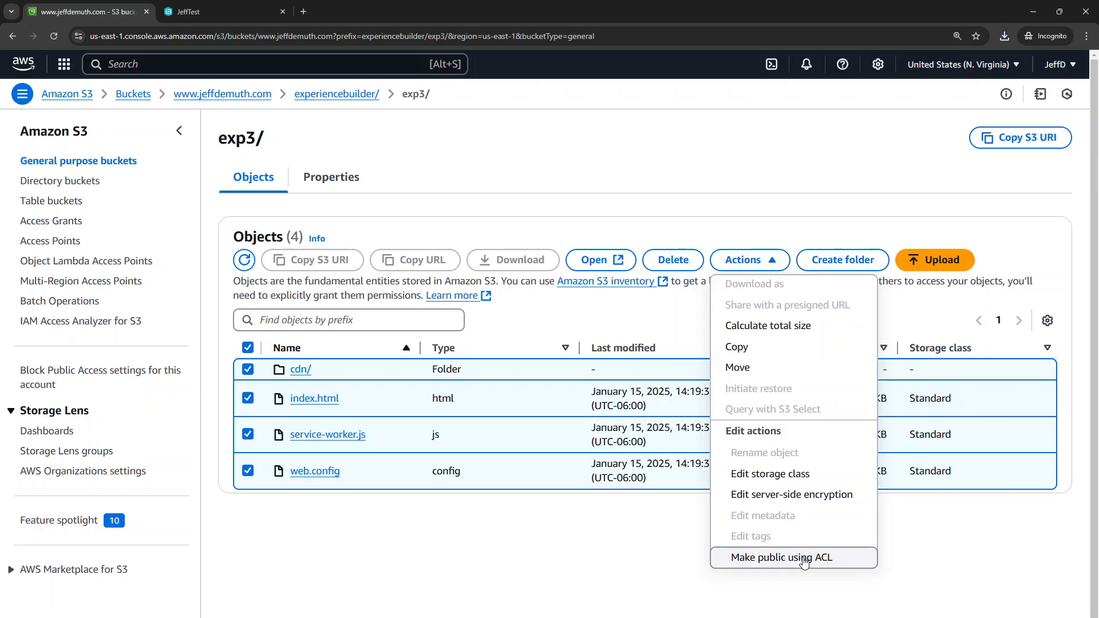
left_click(608, 552)
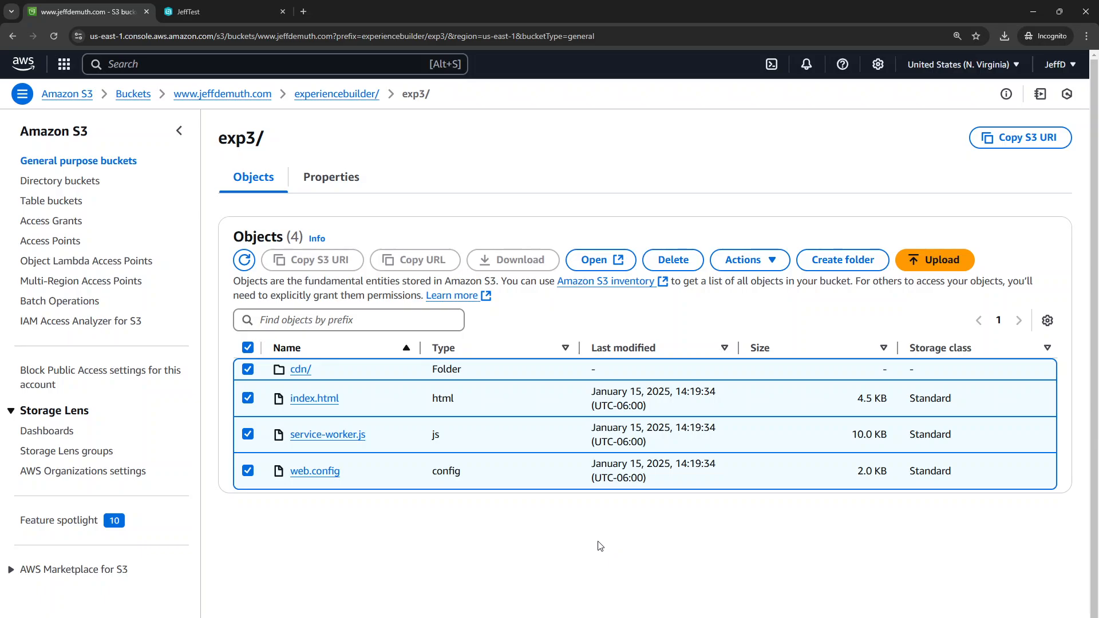
left_click(248, 348)
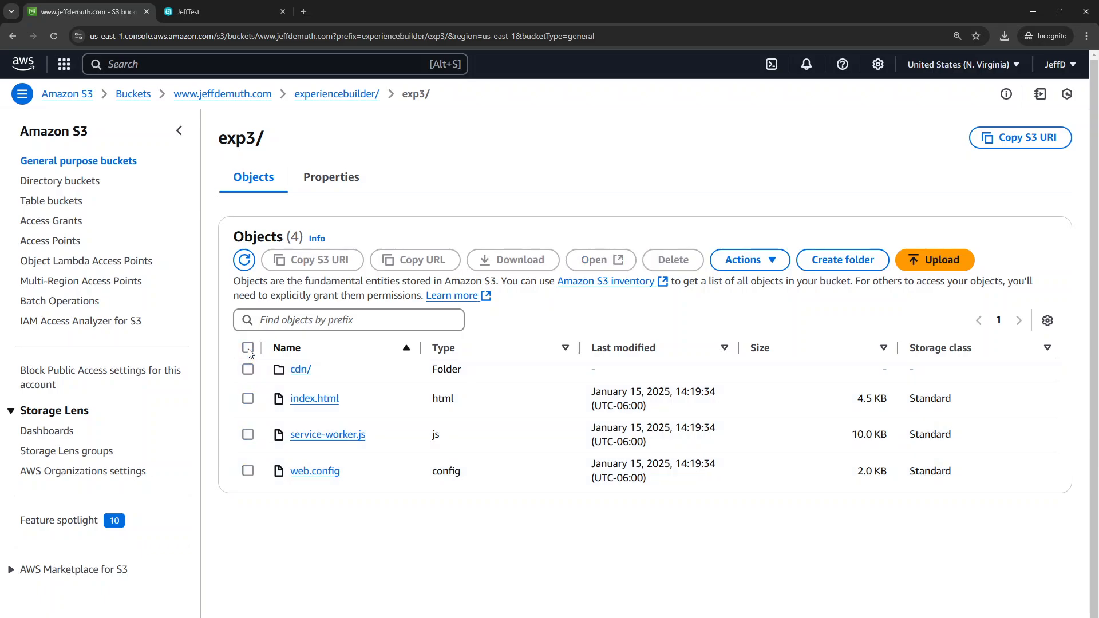
Open the object URL of index.html in the exp3/ folder and test panning the hosted experience's map
left_click(315, 400)
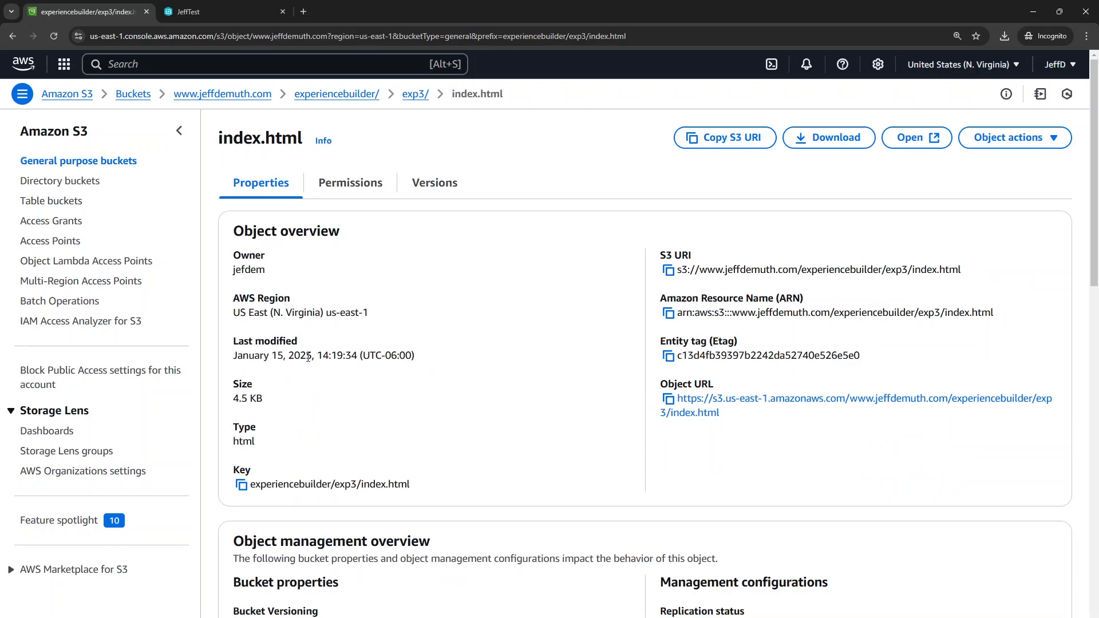
left_click(739, 403)
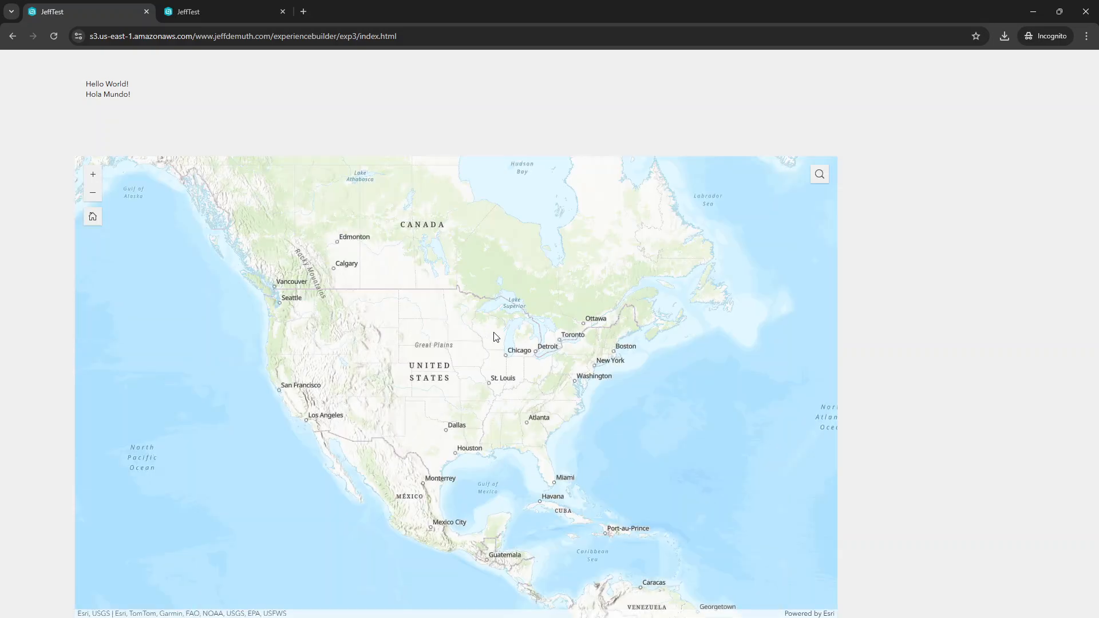
left_click_drag(583, 341, 398, 296)
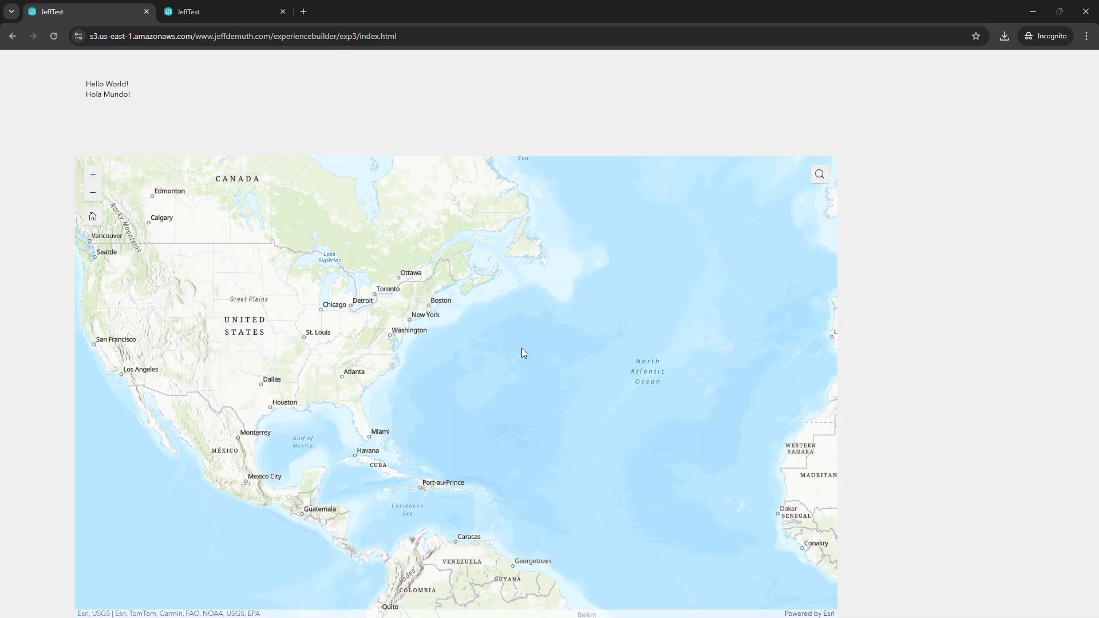
left_click_drag(394, 280, 527, 386)
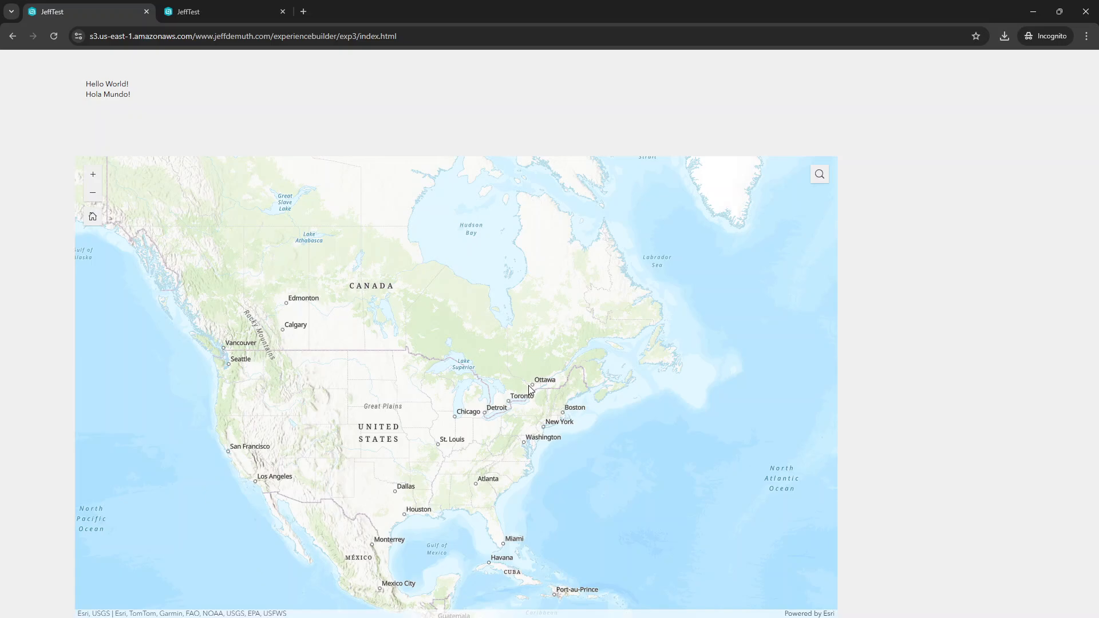